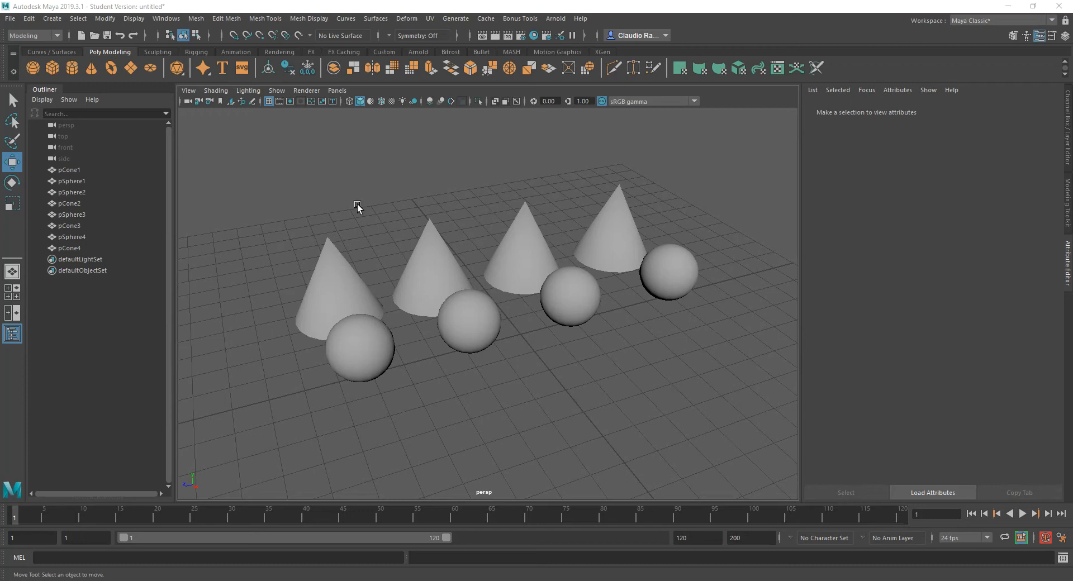
# Show the Rendering shelf tools and display the lambert1 attributes of the selected leftmost cone and sphere.
pyautogui.click(280, 52)
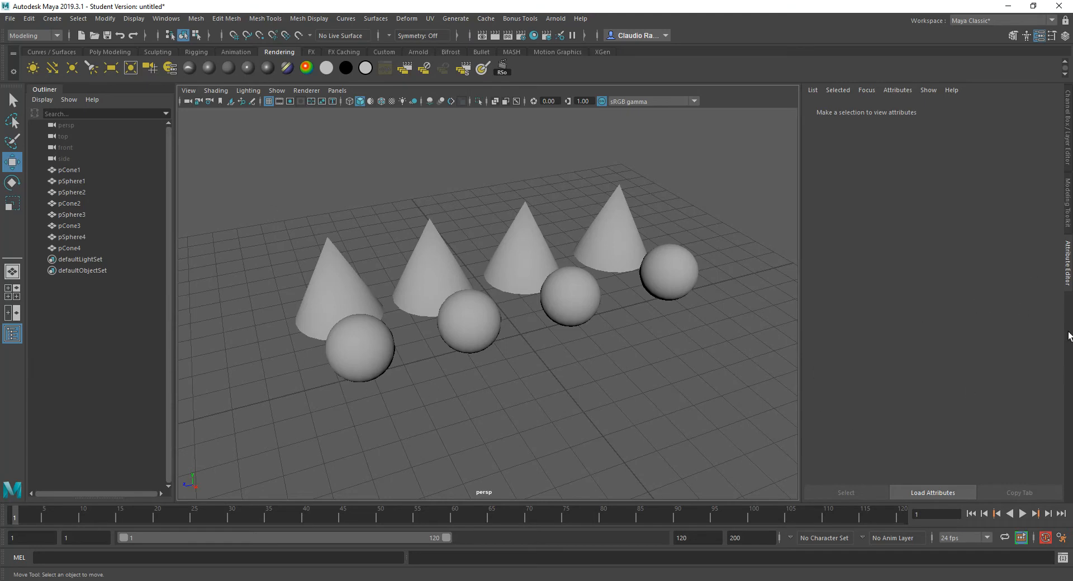
pyautogui.moveTo(258, 211); pyautogui.dragTo(370, 378)
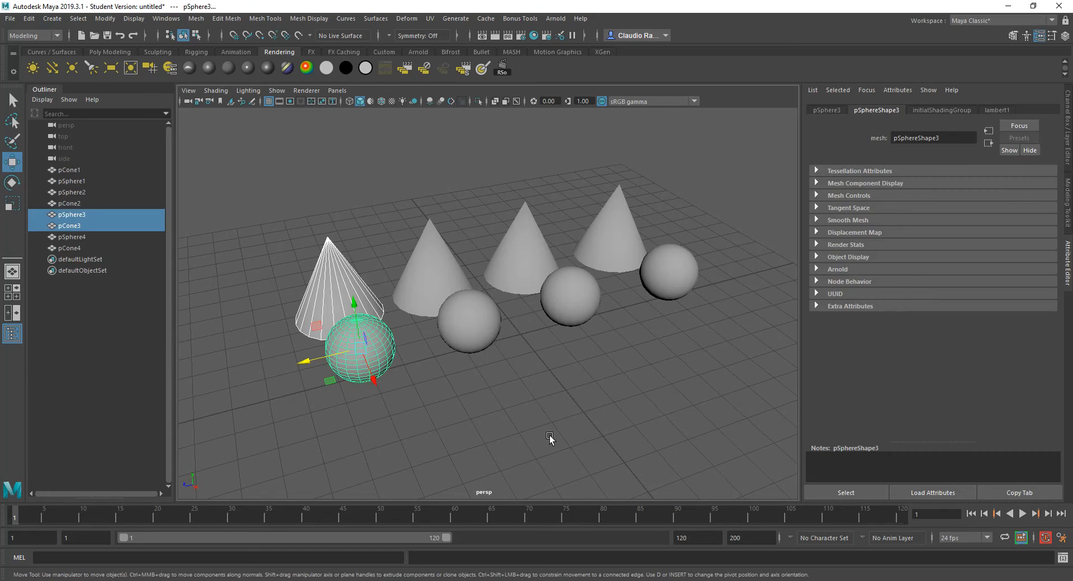
pyautogui.click(997, 110)
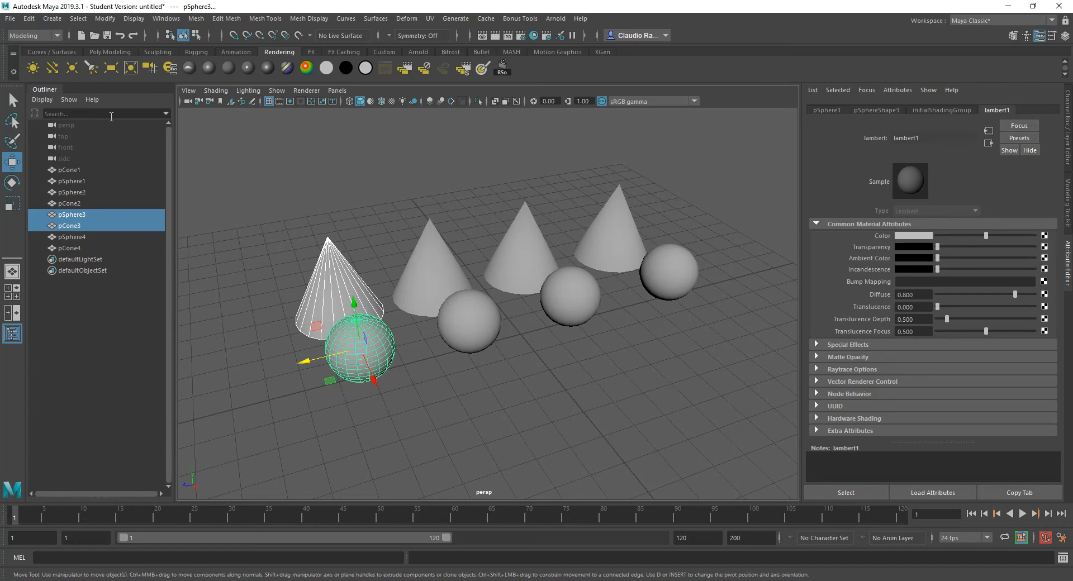
# Switch to the Rendering menu set and review its favorite and existing material assignment options.
pyautogui.click(57, 35)
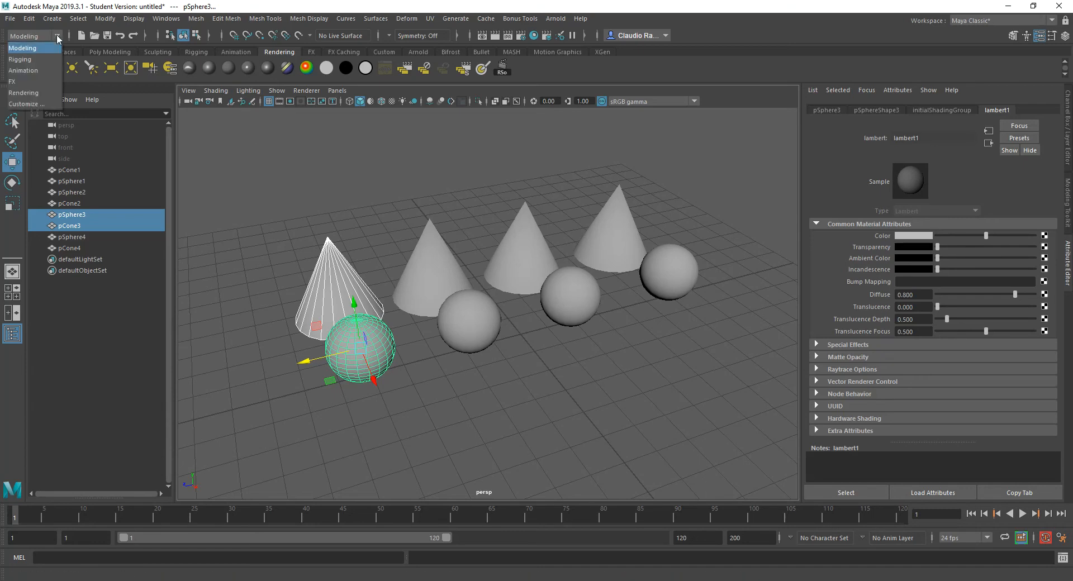
pyautogui.click(42, 89)
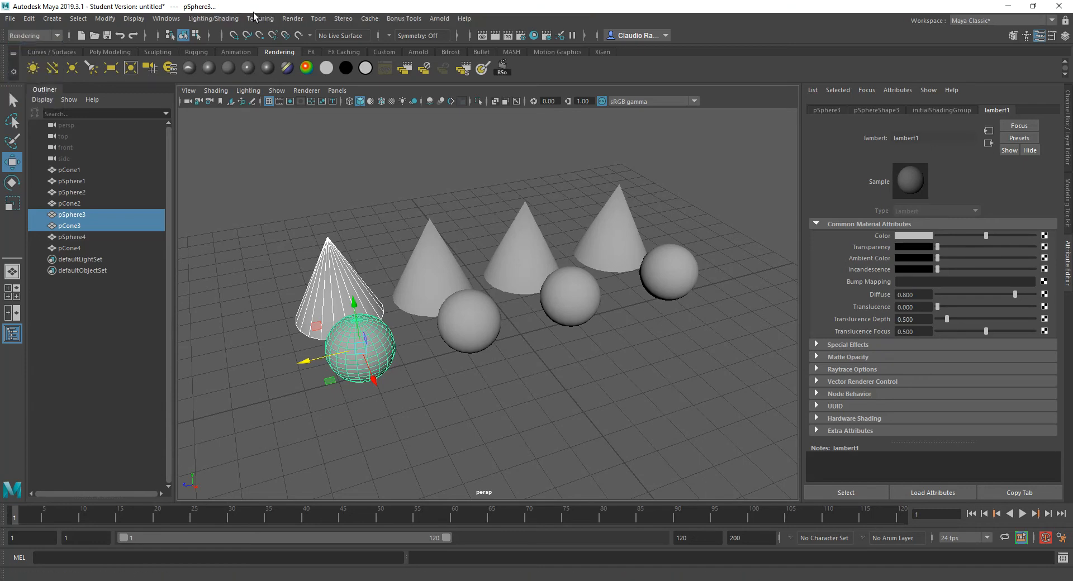
pyautogui.click(226, 17)
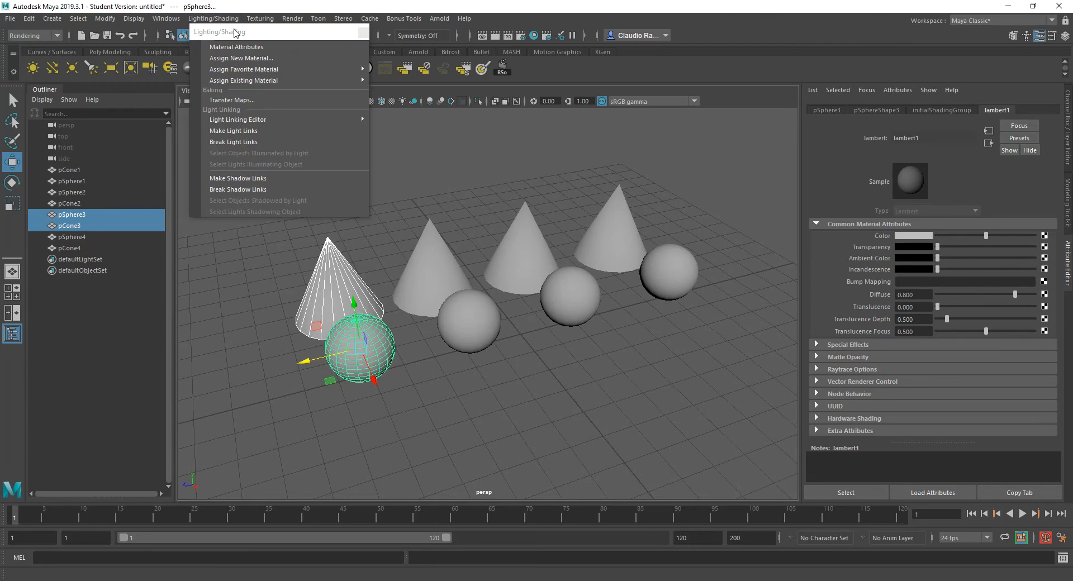
pyautogui.click(304, 27)
pyautogui.moveTo(606, 69); pyautogui.dragTo(720, 69)
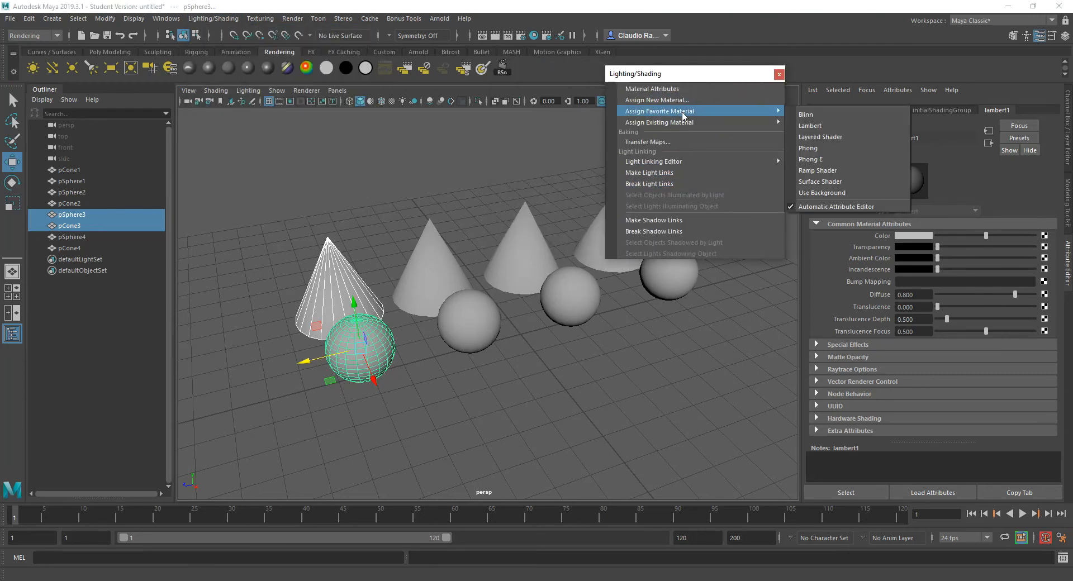
pyautogui.moveTo(684, 126)
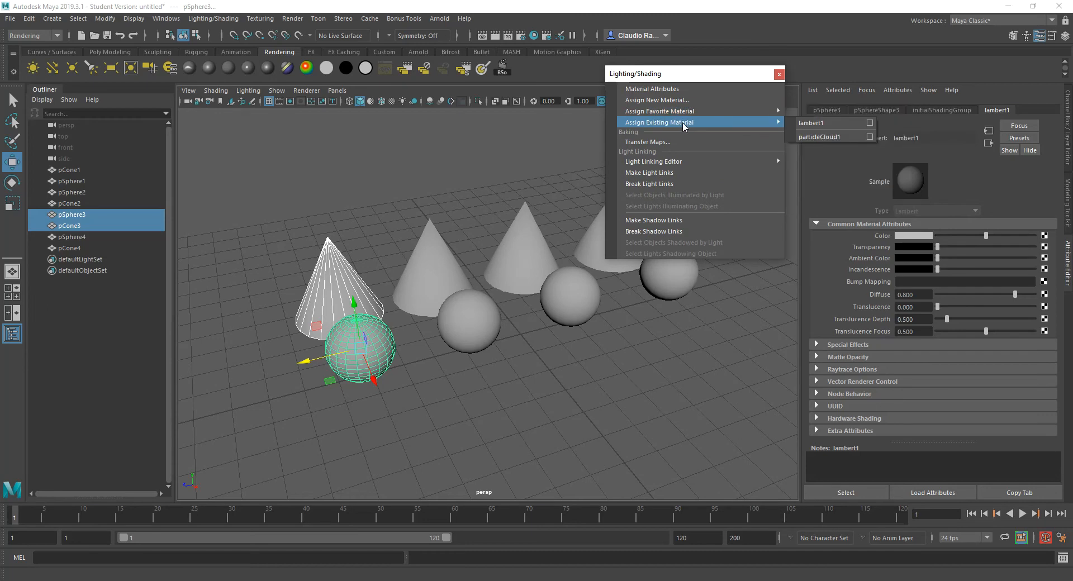
pyautogui.click(823, 123)
pyautogui.moveTo(695, 111)
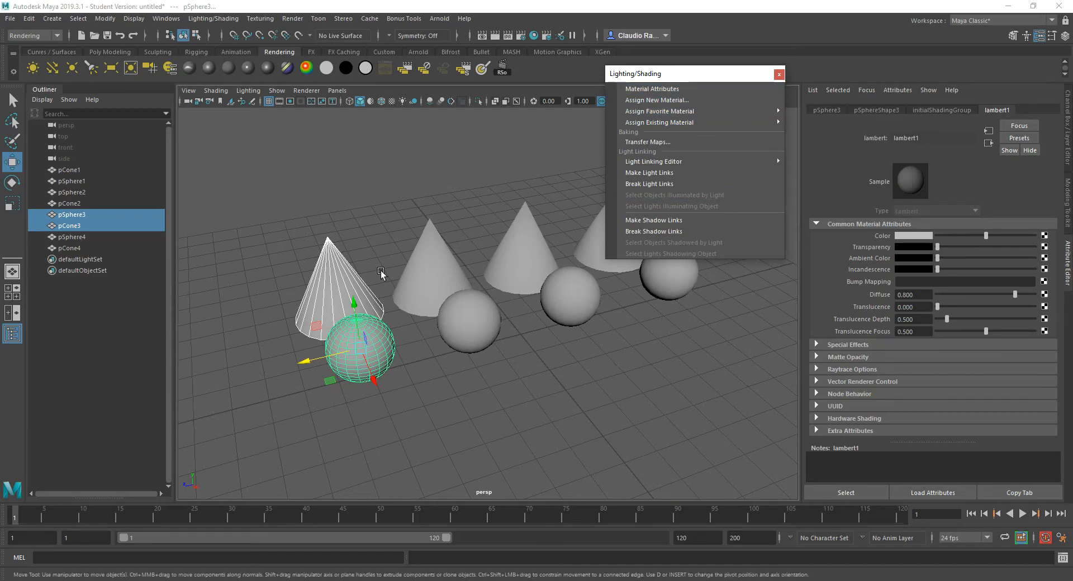
pyautogui.click(777, 74)
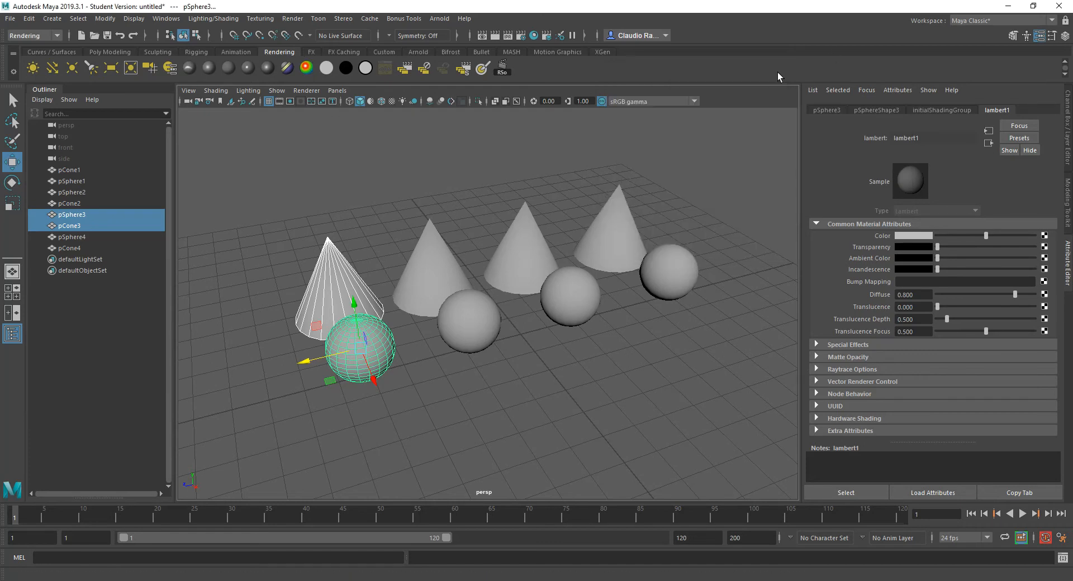
# Assign a new Lambert material to the selected leftmost cone and sphere and name it Rubber_Mat.
pyautogui.rightClick(339, 311)
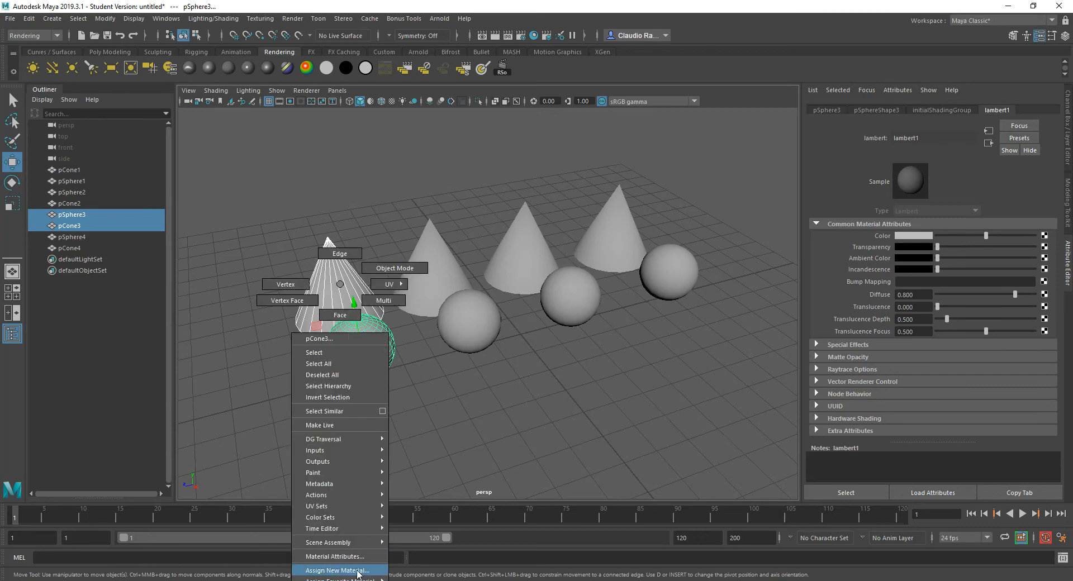
pyautogui.moveTo(359, 580)
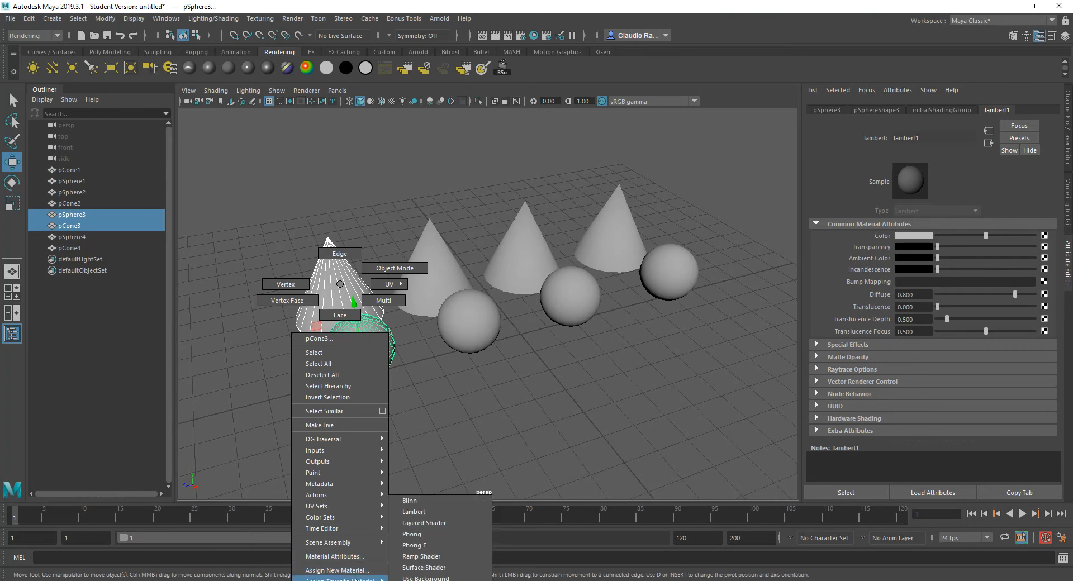
pyautogui.moveTo(387, 578)
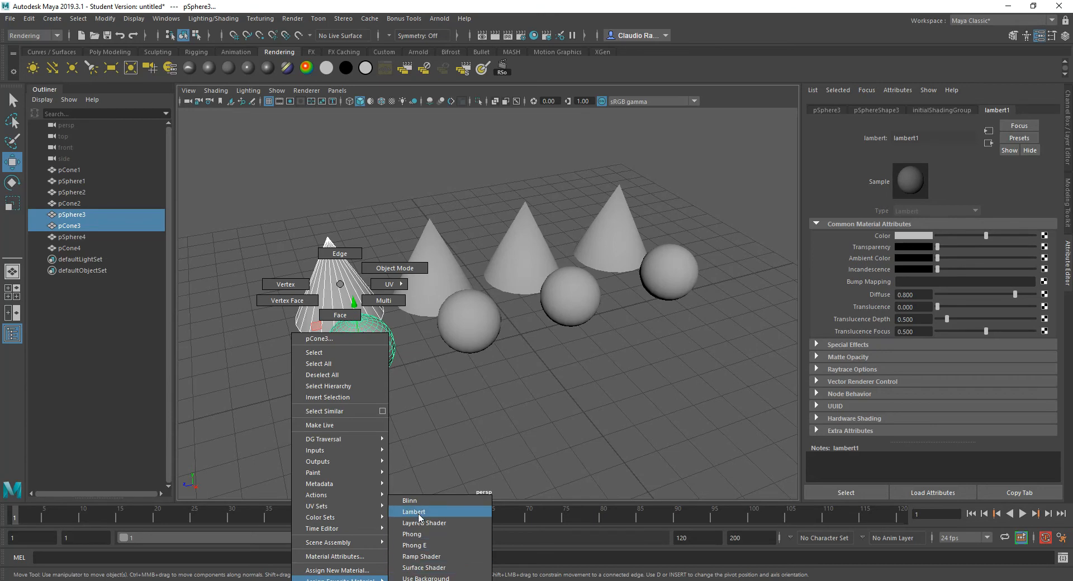
pyautogui.click(418, 513)
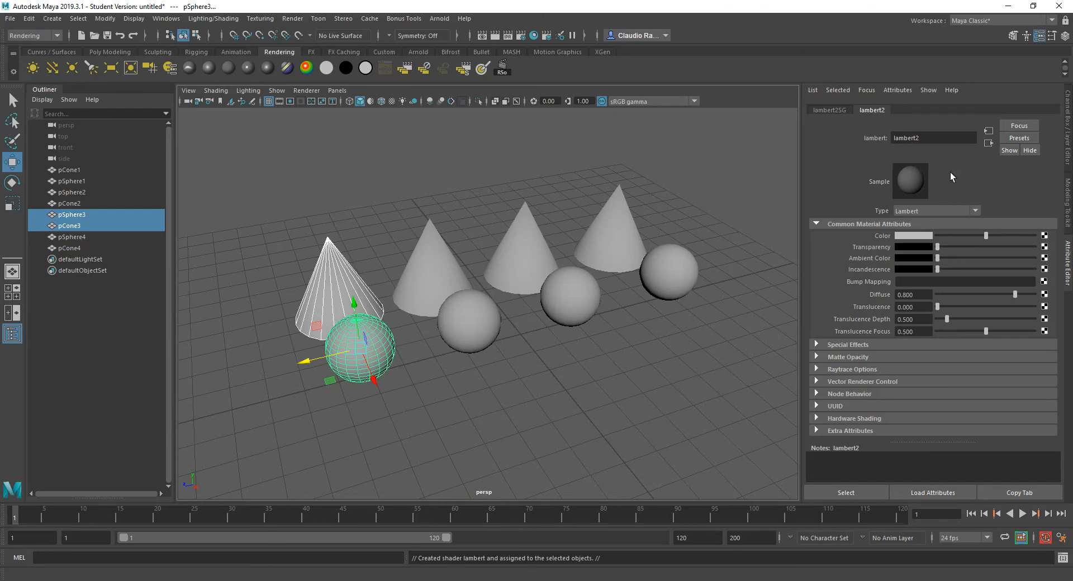
pyautogui.doubleClick(923, 137)
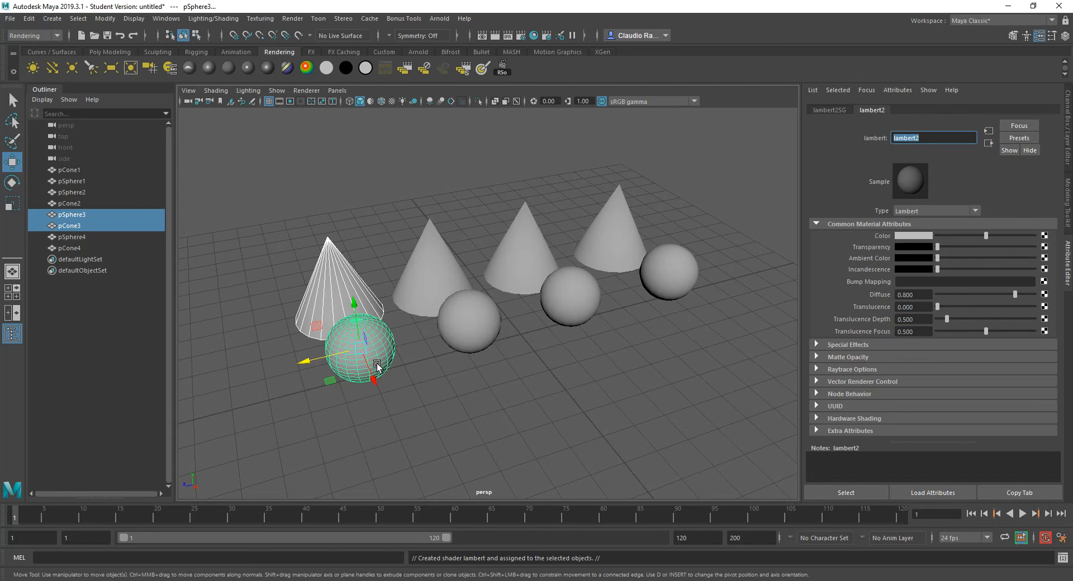
pyautogui.write('Rubber_Mat')
# Set the Rubber_Mat color to a bright blue with hue 205.38, saturation 1 and value 1.
pyautogui.click(925, 236)
pyautogui.click(925, 208)
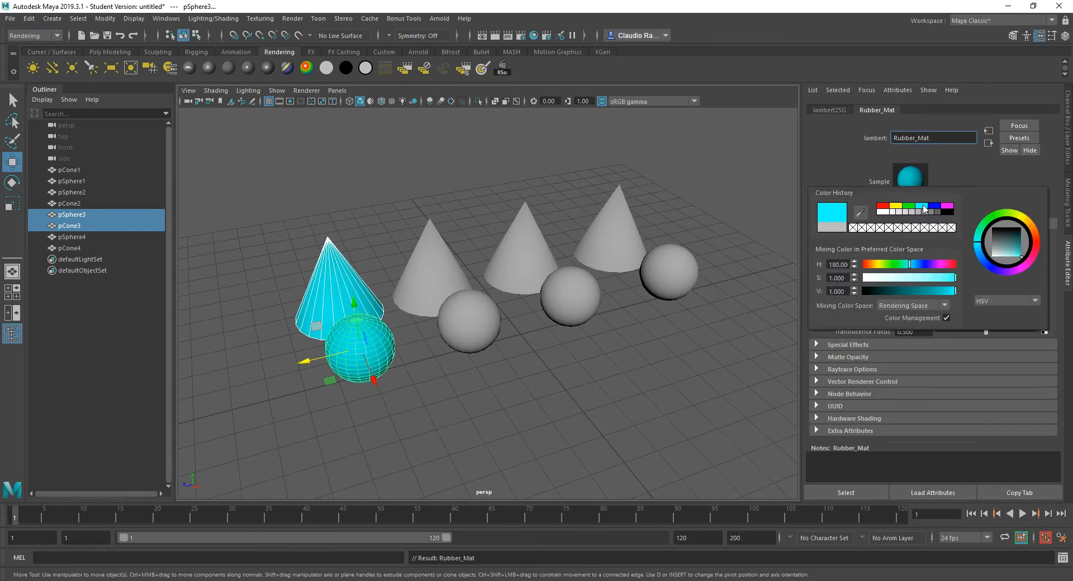
pyautogui.moveTo(911, 270); pyautogui.dragTo(916, 268)
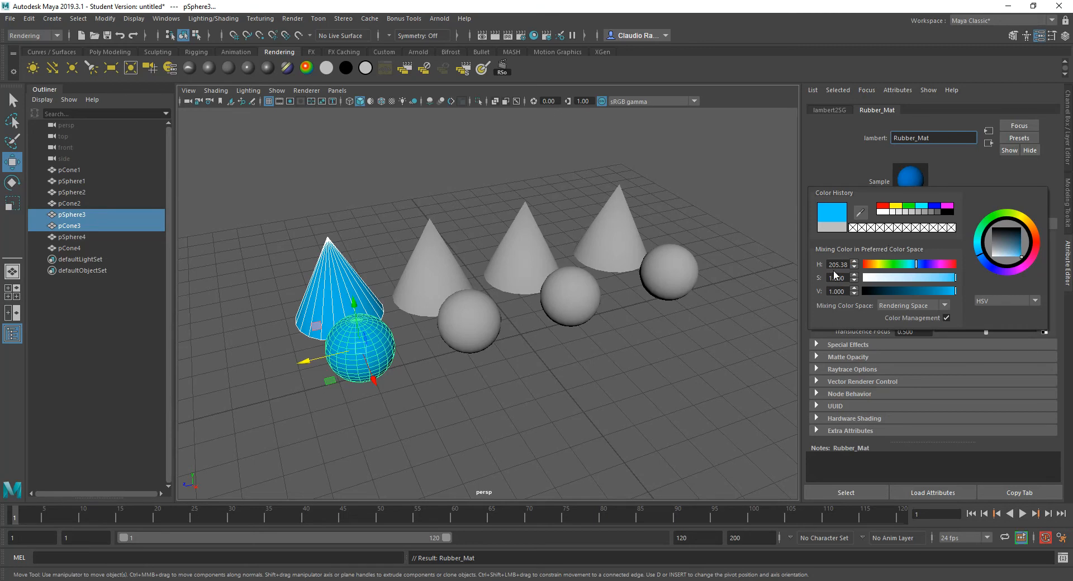
pyautogui.click(1034, 298)
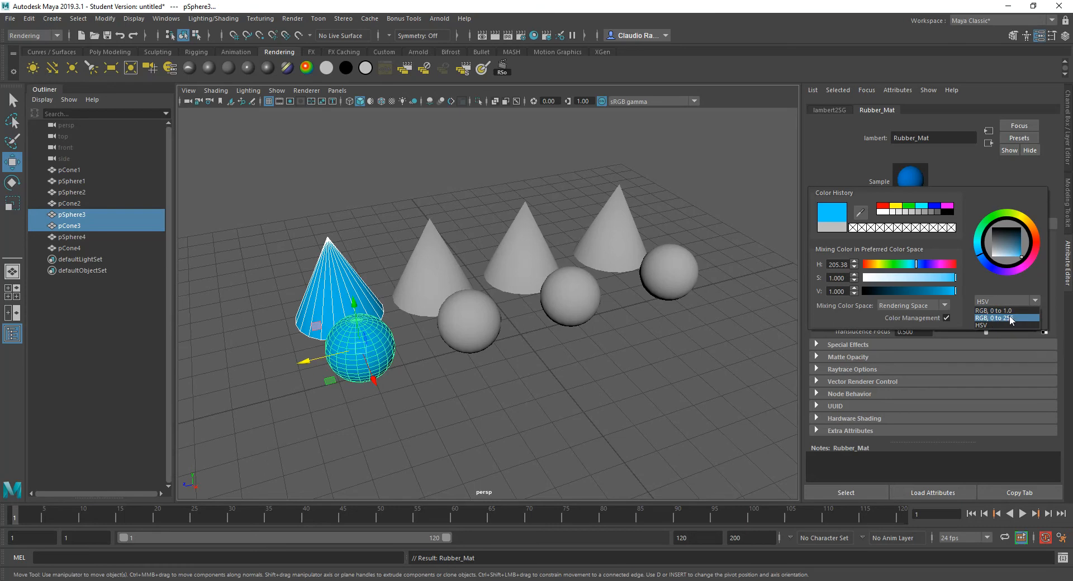
pyautogui.click(970, 283)
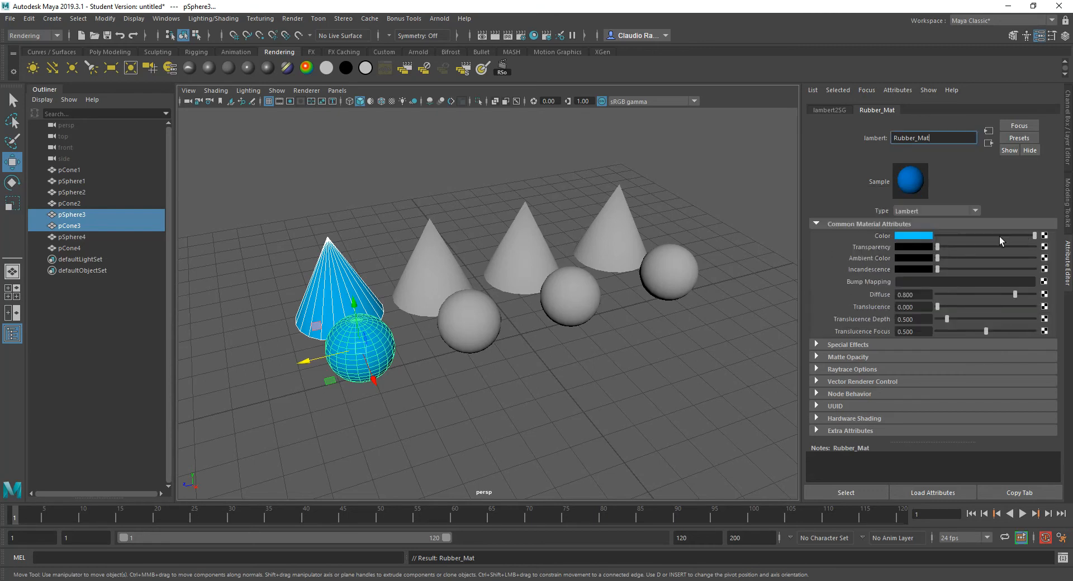
# Try raising the Rubber_Mat color brightness to maximum and restore the blue from the color history.
pyautogui.moveTo(1014, 236)
pyautogui.mouseDown()
pyautogui.moveTo(937, 238)
pyautogui.moveTo(1033, 236)
pyautogui.mouseUp()
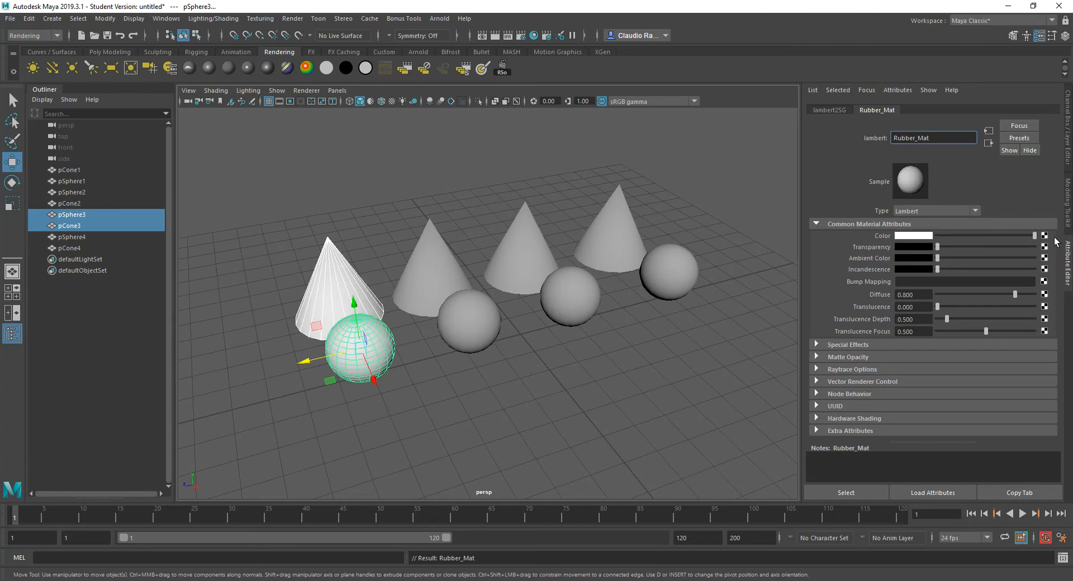
pyautogui.click(907, 236)
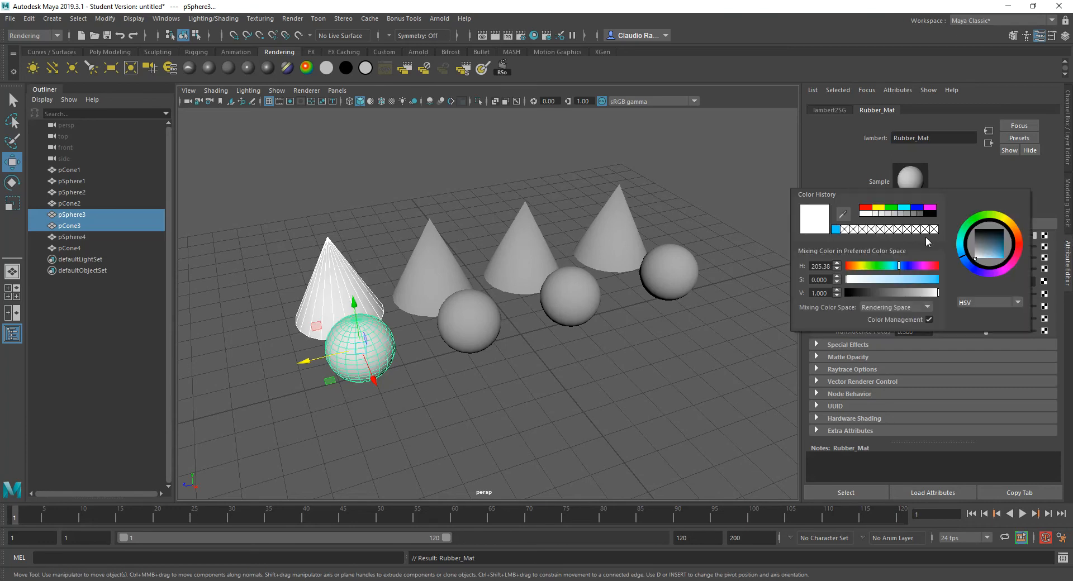
pyautogui.click(836, 229)
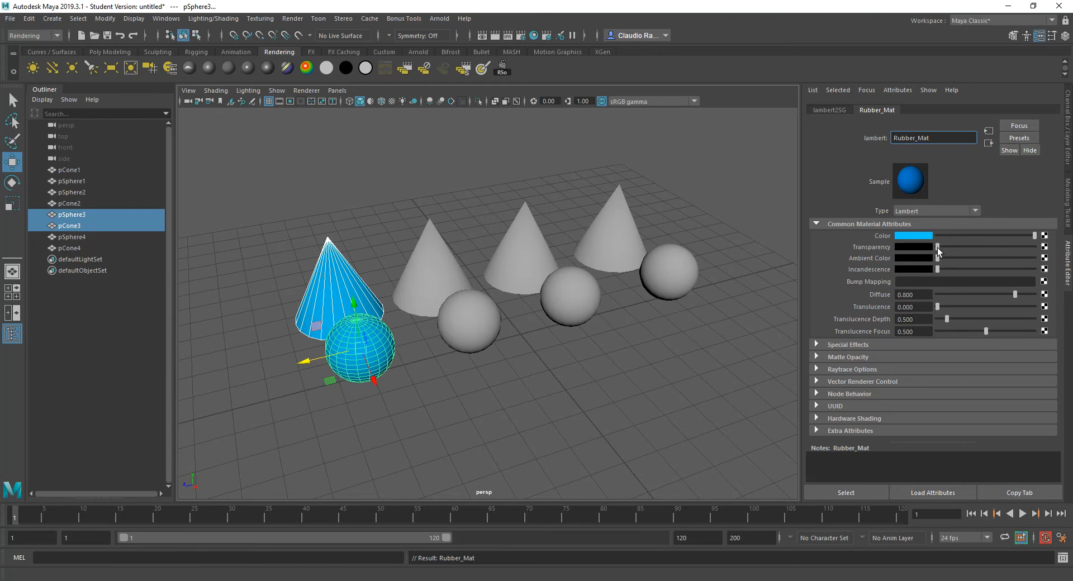
# Try out Rubber_Mat's transparency and full white incandescence, returning both to black.
pyautogui.moveTo(939, 247)
pyautogui.mouseDown()
pyautogui.moveTo(1027, 247)
pyautogui.moveTo(931, 250)
pyautogui.mouseUp()
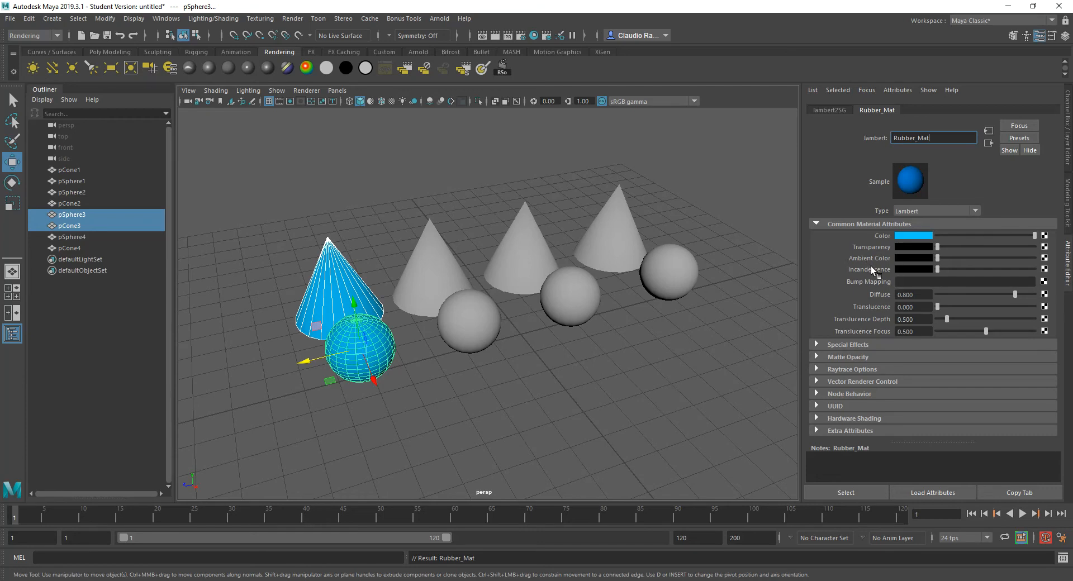
pyautogui.moveTo(937, 270)
pyautogui.mouseDown()
pyautogui.moveTo(1044, 275)
pyautogui.moveTo(914, 275)
pyautogui.moveTo(1053, 279)
pyautogui.moveTo(930, 277)
pyautogui.mouseUp()
pyautogui.moveTo(937, 274); pyautogui.dragTo(1056, 275)
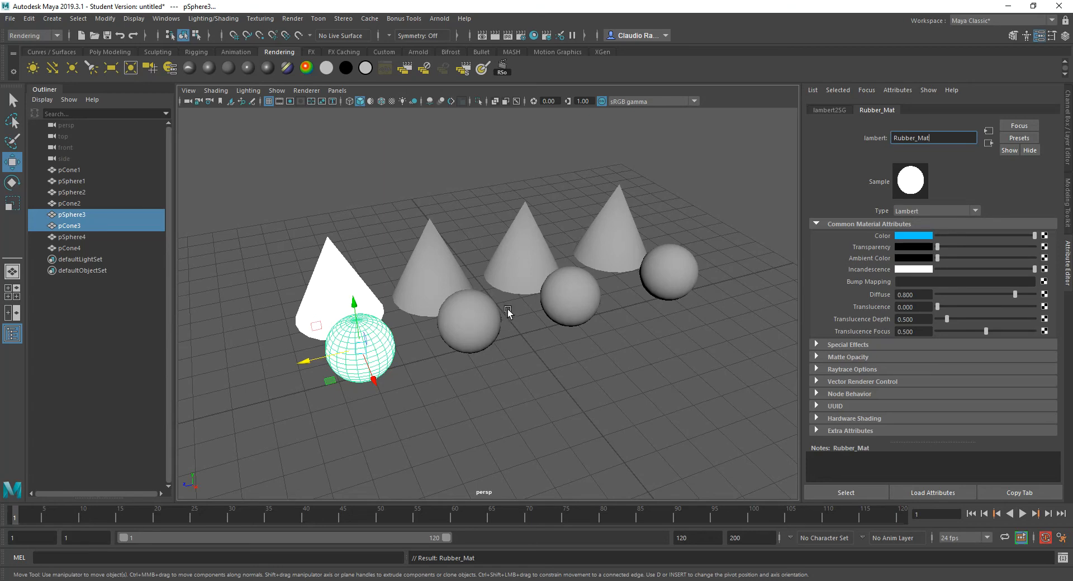
pyautogui.moveTo(947, 263); pyautogui.dragTo(940, 266)
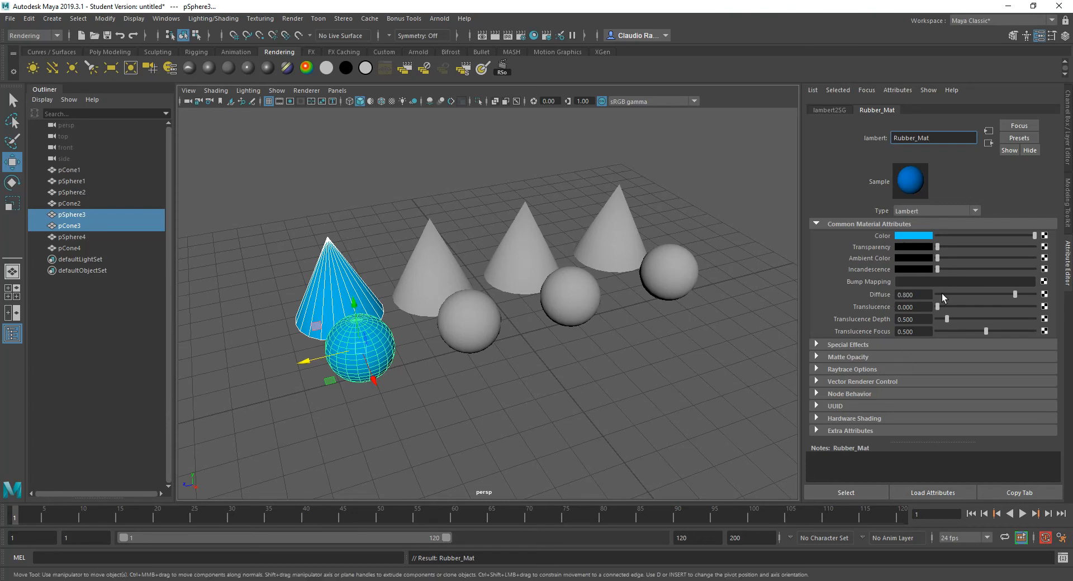
# Set the Diffuse value of Rubber_Mat to 1.
pyautogui.moveTo(947, 292); pyautogui.dragTo(1056, 303)
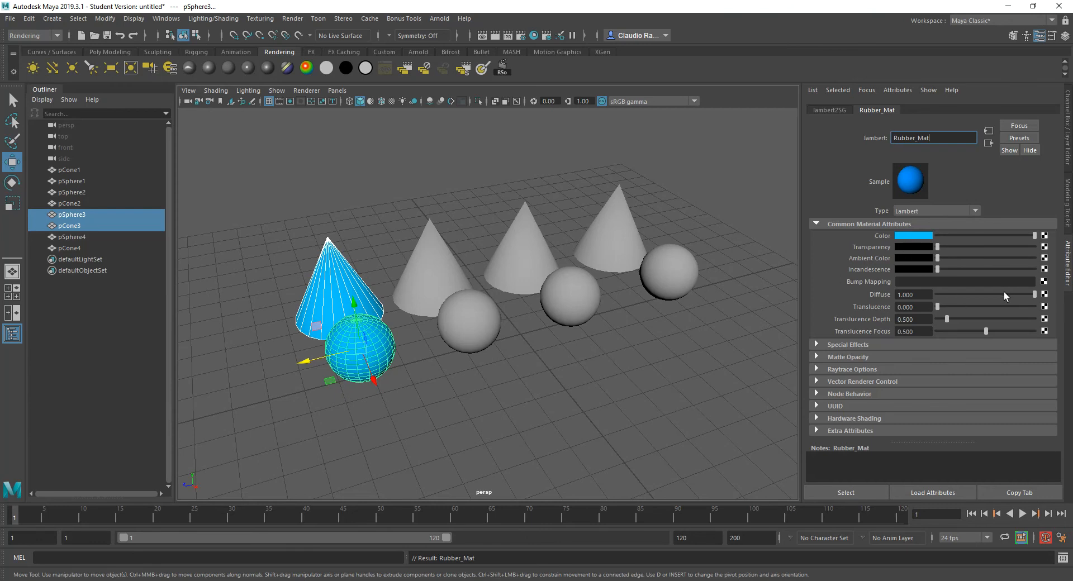
pyautogui.moveTo(1008, 293); pyautogui.dragTo(1035, 294)
# Examine the Special Effects, Matte Opacity and Raytrace Options settings of Rubber_Mat.
pyautogui.click(817, 345)
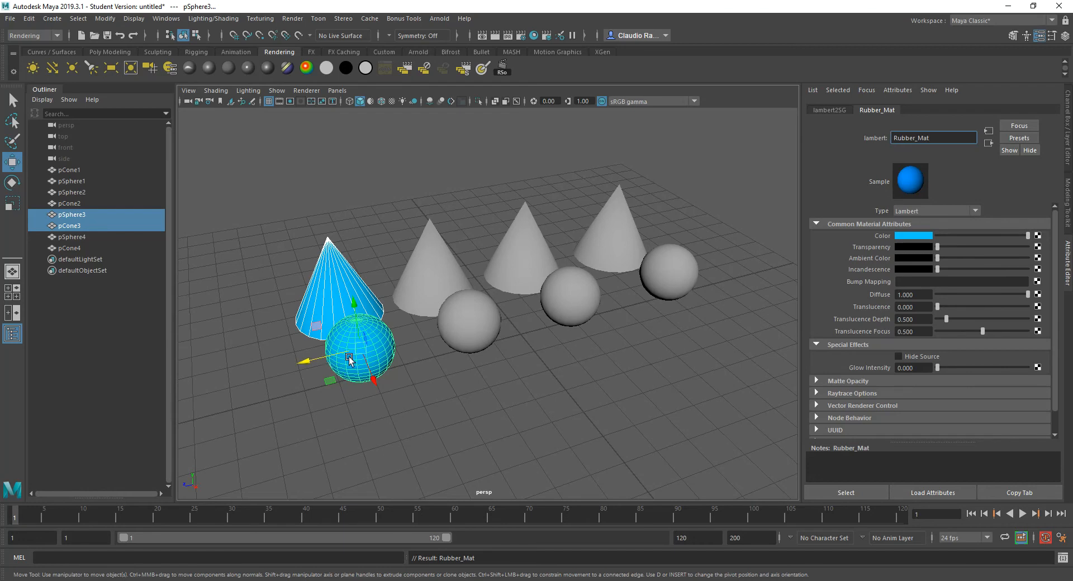
pyautogui.click(815, 345)
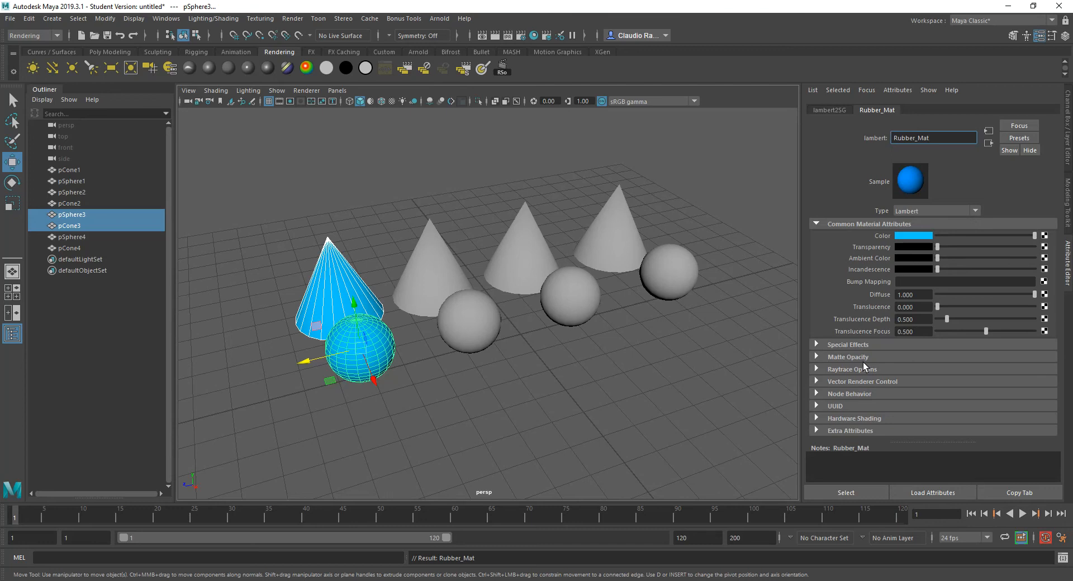
pyautogui.click(815, 369)
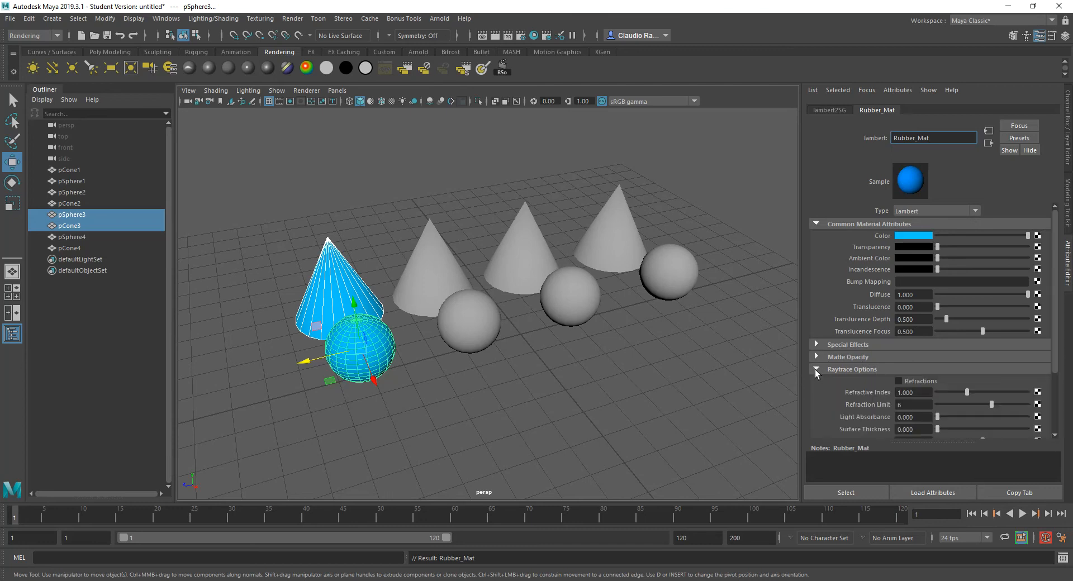
pyautogui.click(816, 357)
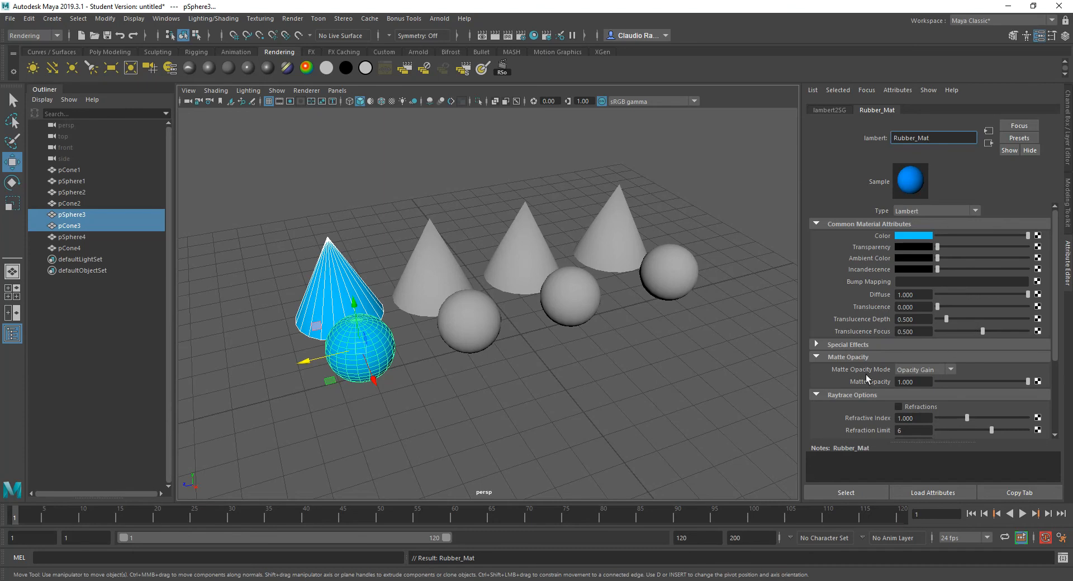
pyautogui.click(816, 356)
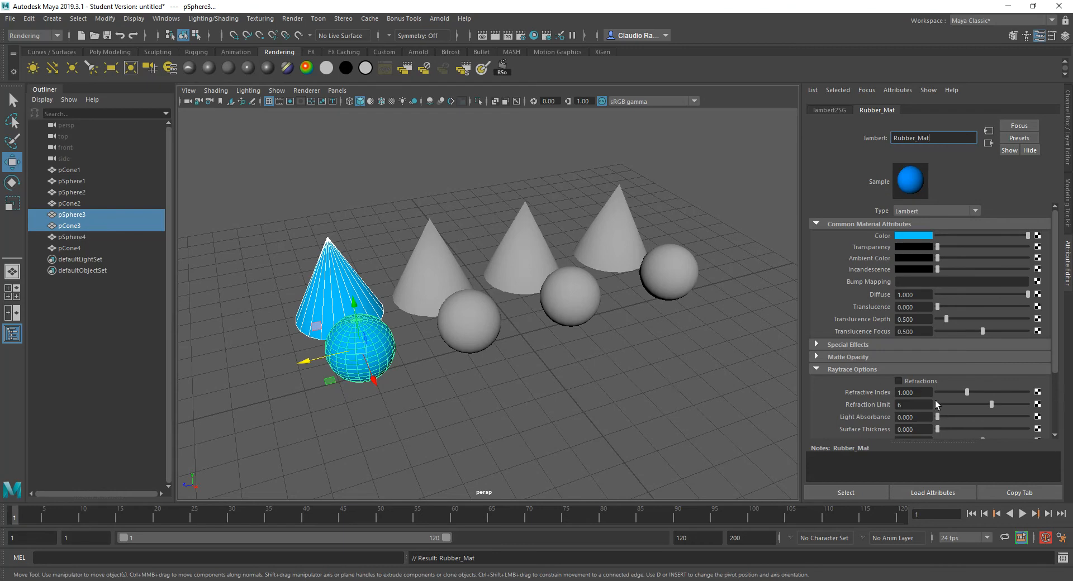
pyautogui.moveTo(1056, 358); pyautogui.dragTo(1058, 393)
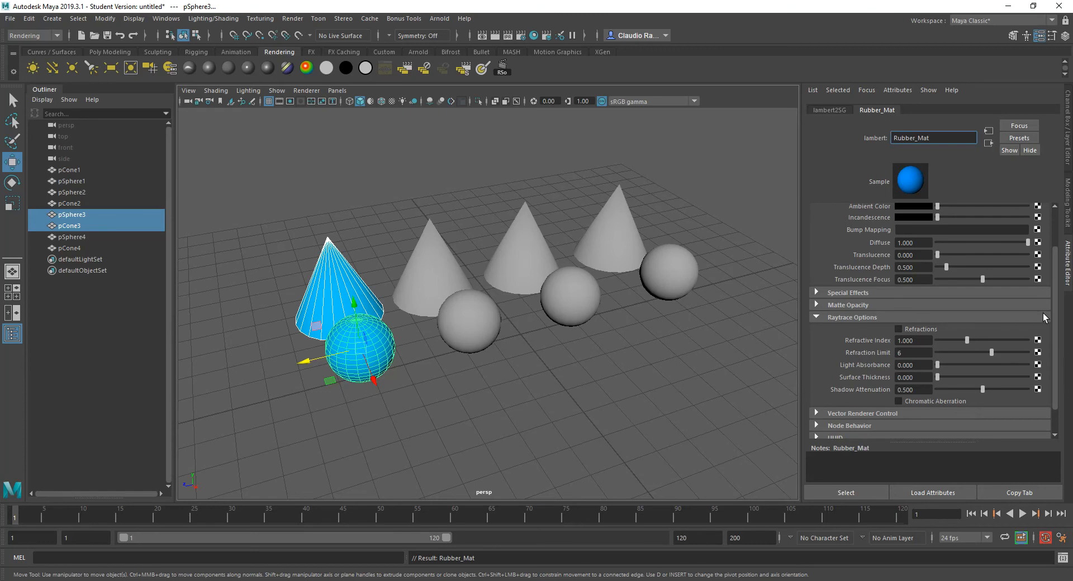
pyautogui.scroll(2, 1056, 335)
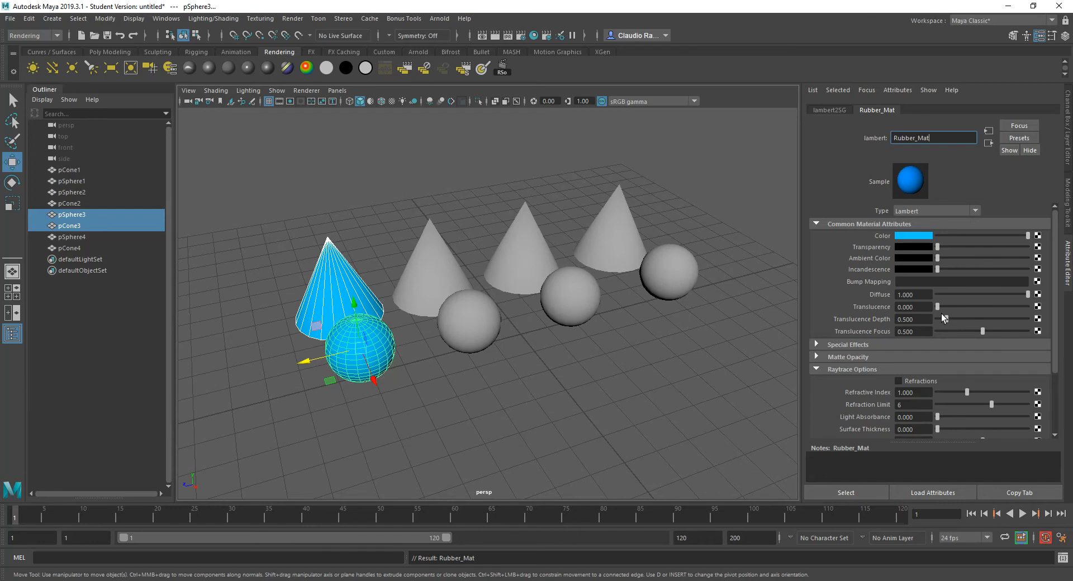
pyautogui.click(816, 370)
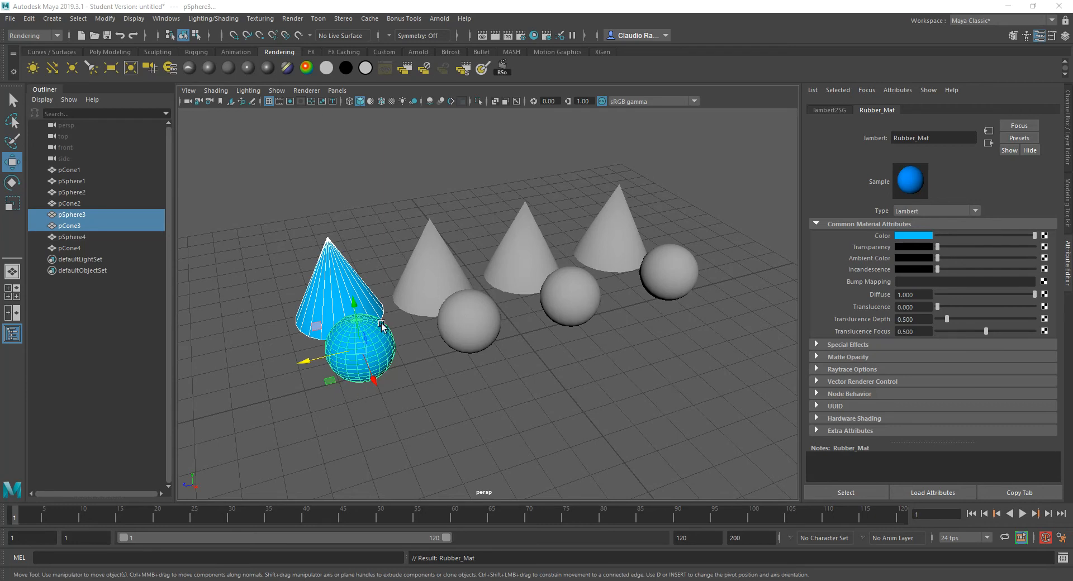
# Assign a new Blinn material to pCone2 and pSphere2, the gray pair beside the blue one.
pyautogui.moveTo(420, 196); pyautogui.dragTo(474, 336)
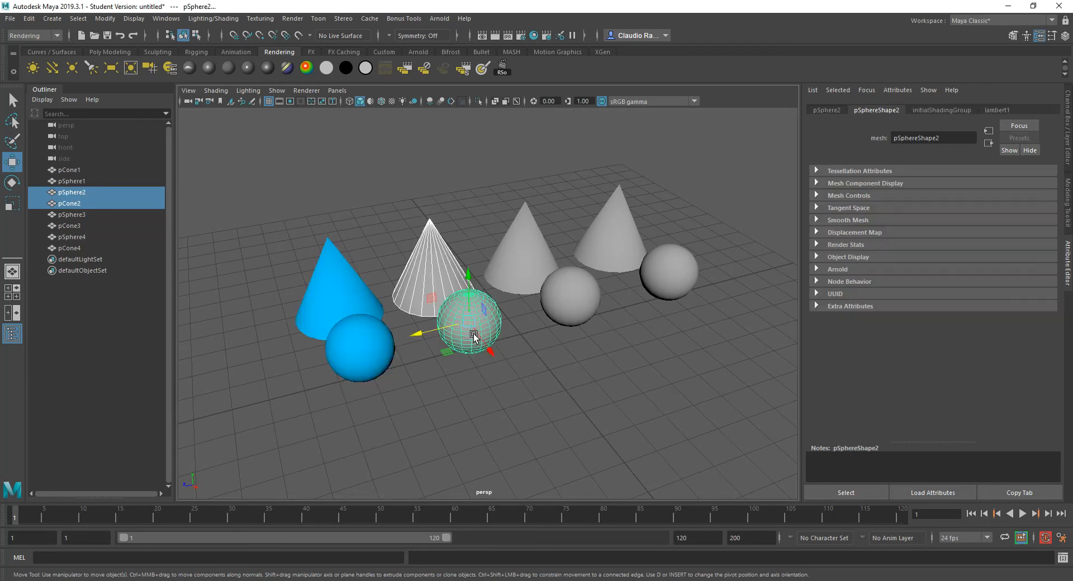
pyautogui.click(209, 69)
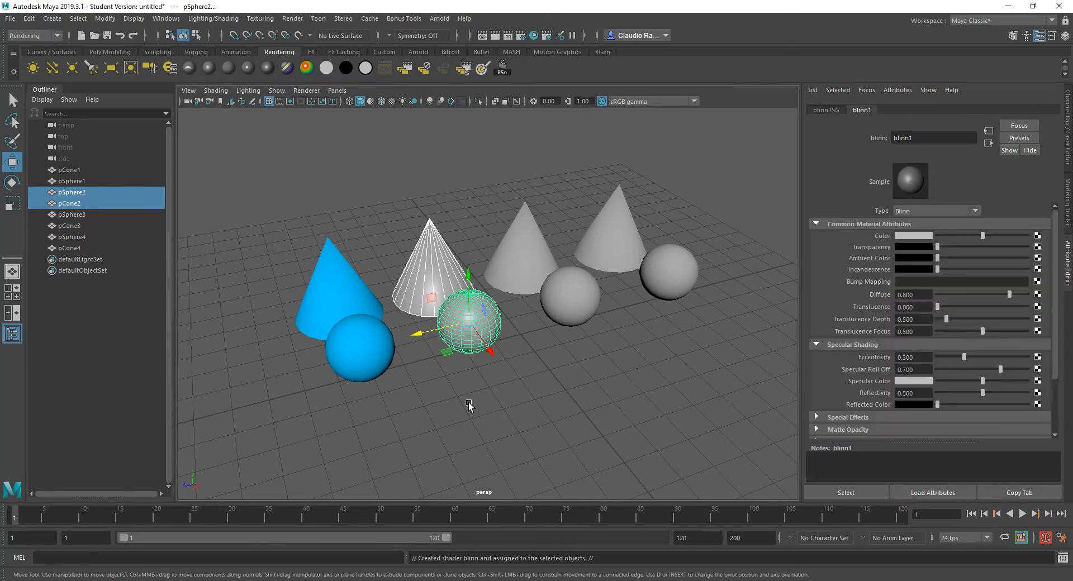
pyautogui.click(534, 361)
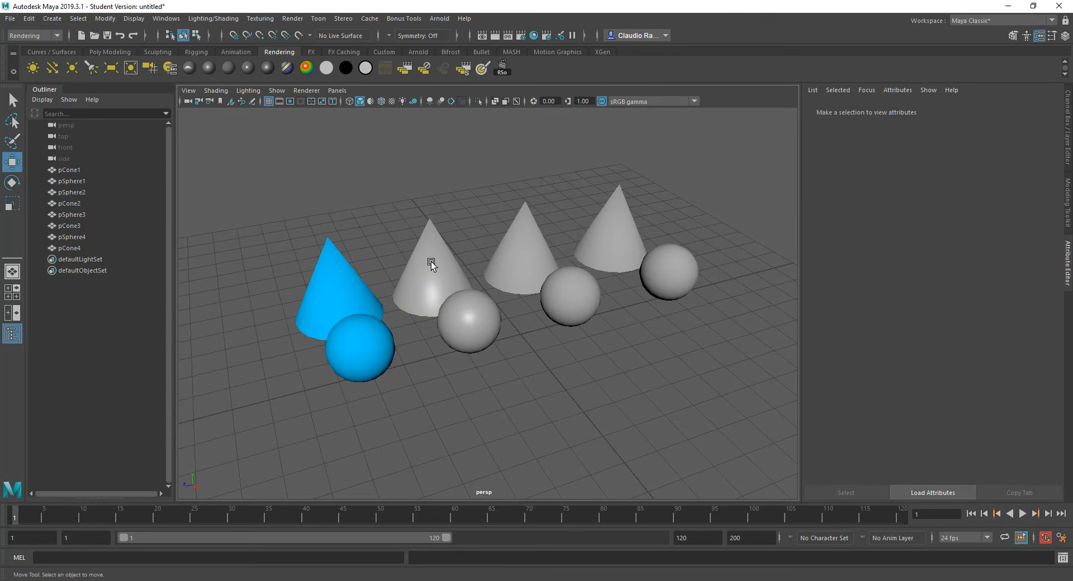
# Rename the Blinn material on pCone2 as Shine_Mat and set its color to green.
pyautogui.click(431, 262)
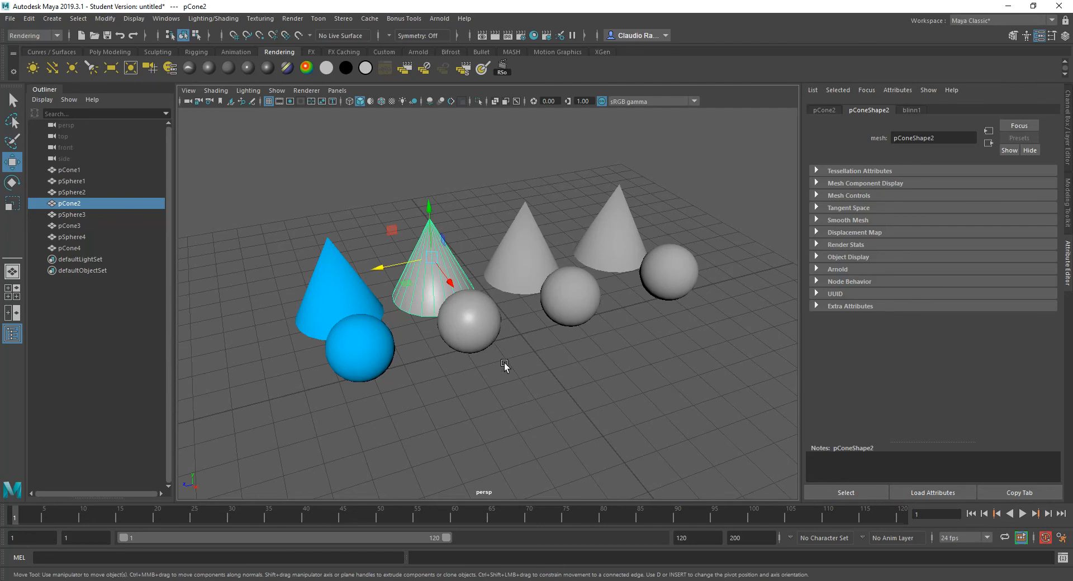
pyautogui.click(911, 109)
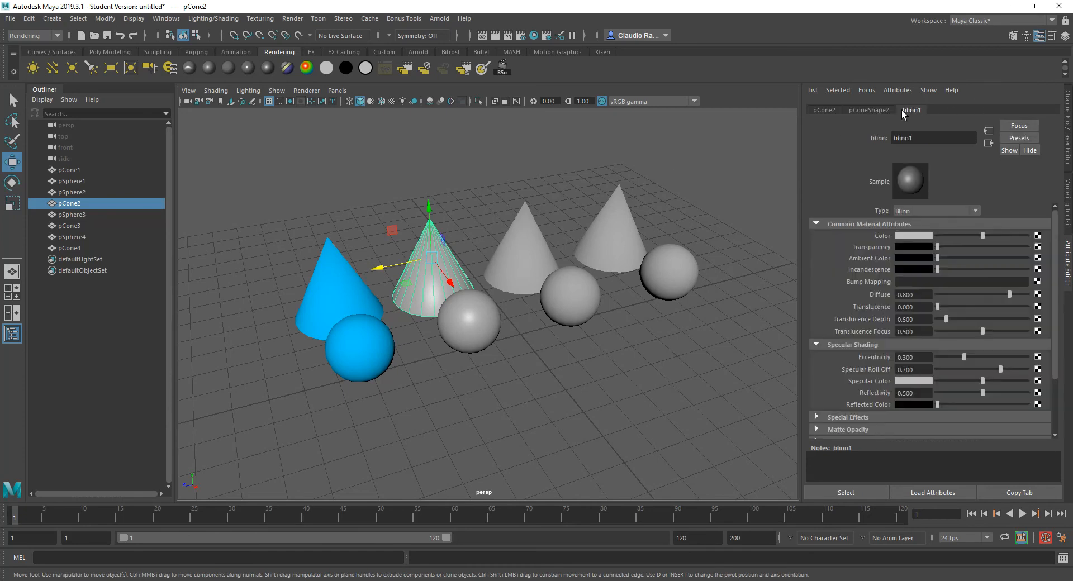
pyautogui.doubleClick(911, 138)
pyautogui.write('Shine_Mat')
pyautogui.press('Return')
pyautogui.click(919, 236)
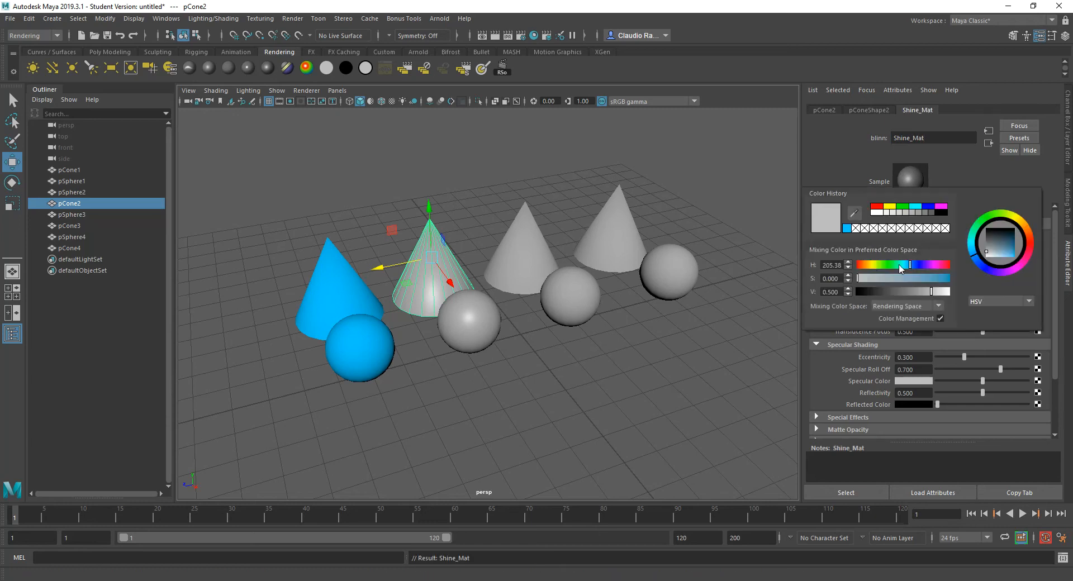
pyautogui.click(902, 206)
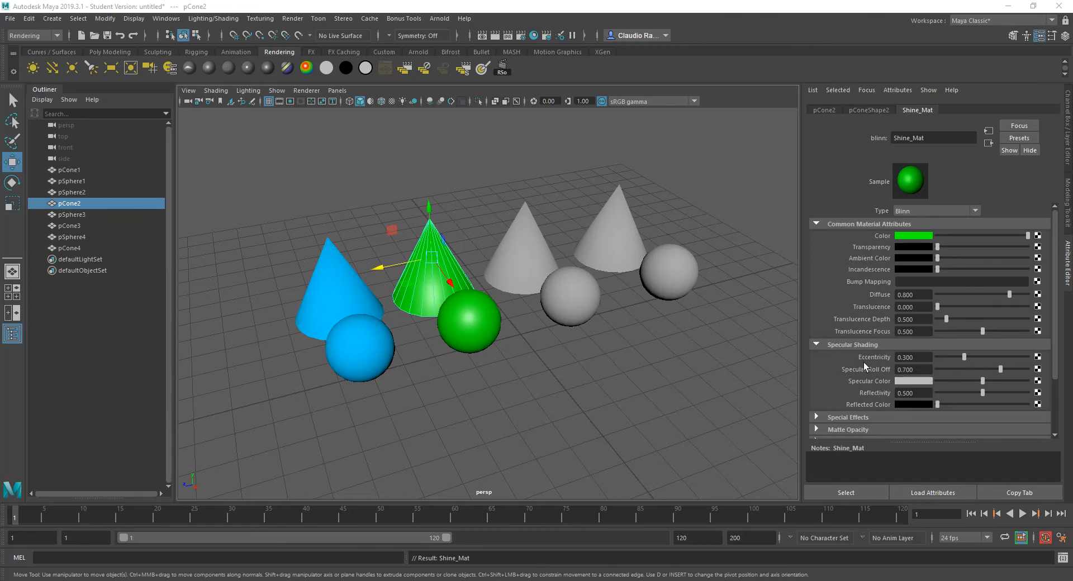
# Set Shine_Mat's Eccentricity to about 0.219 and its Specular Roll Off to about 0.469.
pyautogui.moveTo(964, 358); pyautogui.dragTo(985, 364)
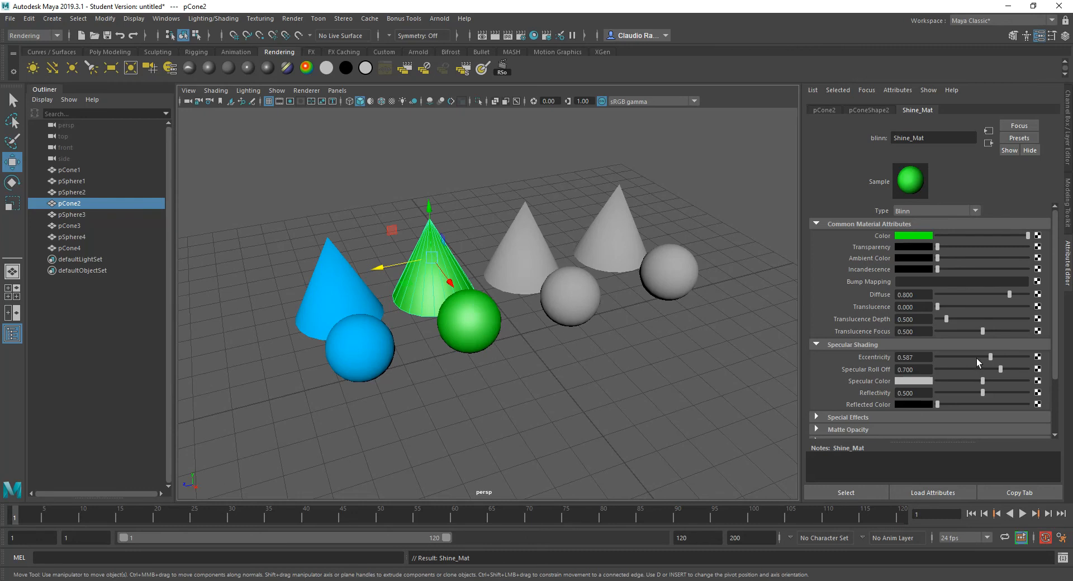
pyautogui.moveTo(978, 354); pyautogui.dragTo(940, 360)
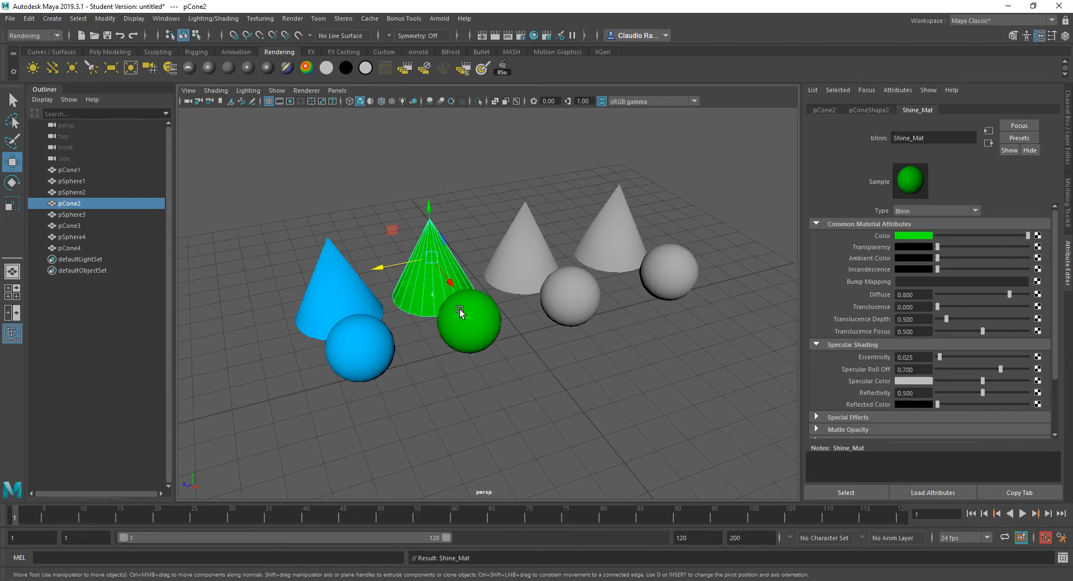
pyautogui.moveTo(939, 357); pyautogui.dragTo(957, 357)
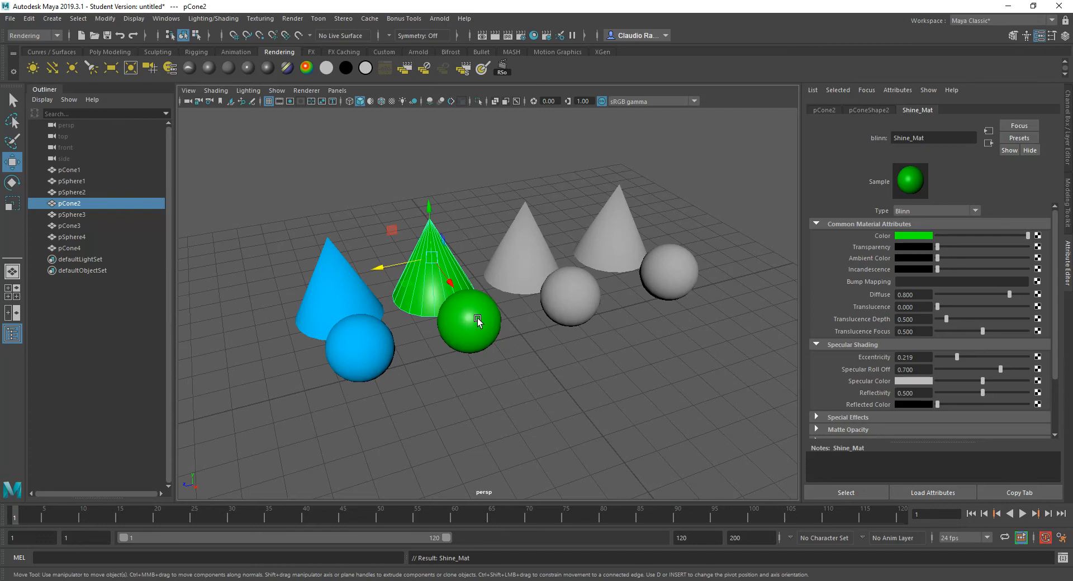
pyautogui.moveTo(1000, 367); pyautogui.dragTo(969, 377)
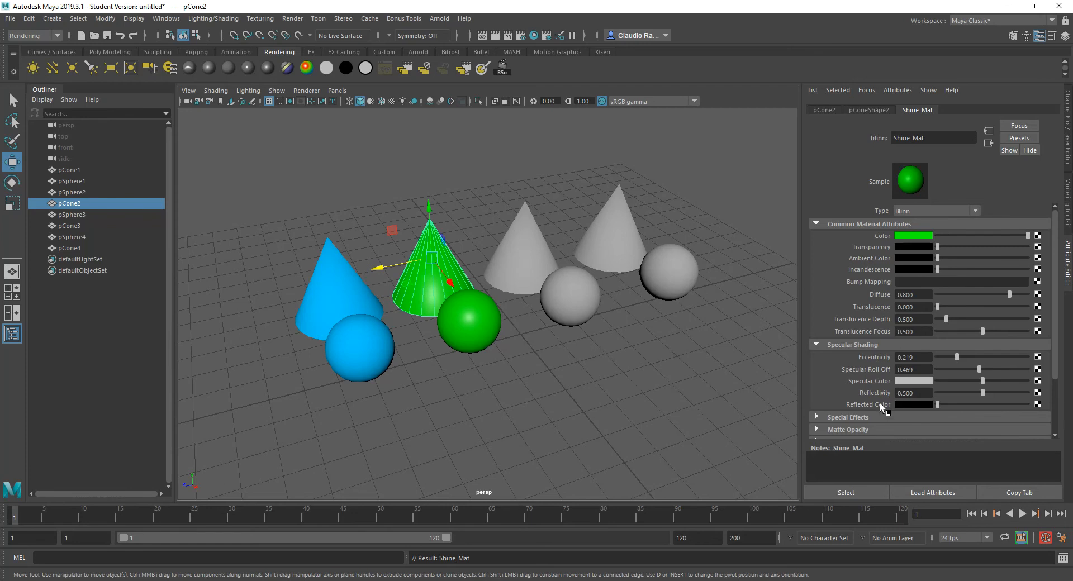
# Examine the Raytrace Options of Shine_Mat, including its refraction and reflection limit settings.
pyautogui.scroll(-2, 879, 403)
pyautogui.click(817, 392)
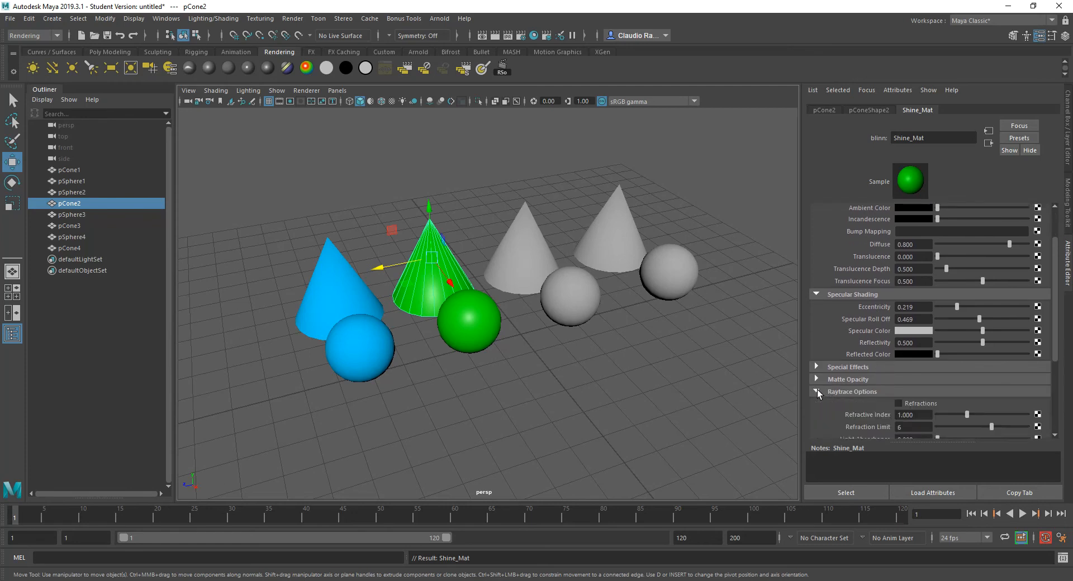
pyautogui.scroll(-3, 933, 414)
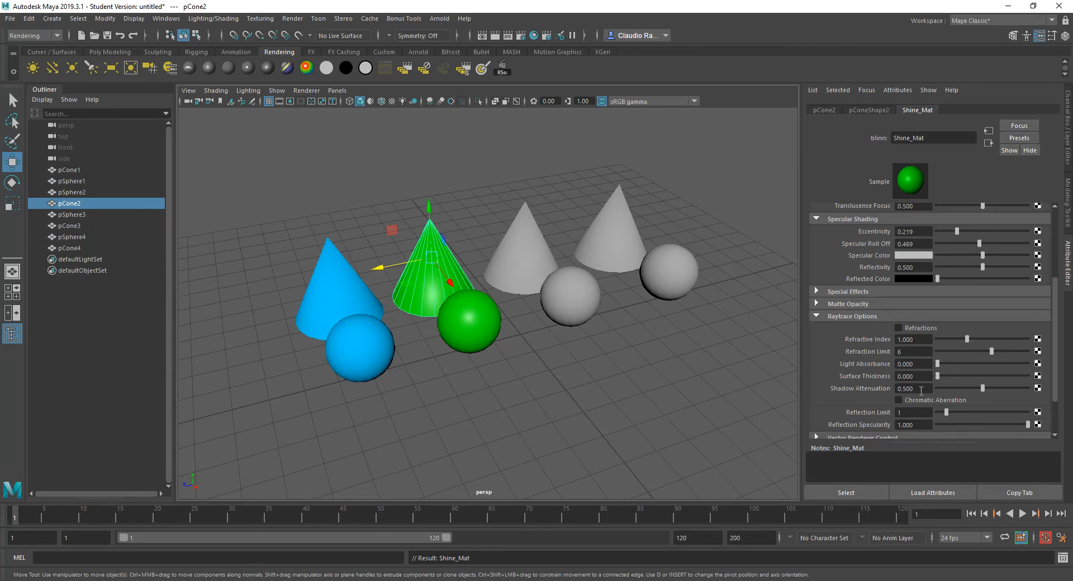
pyautogui.scroll(5, 921, 389)
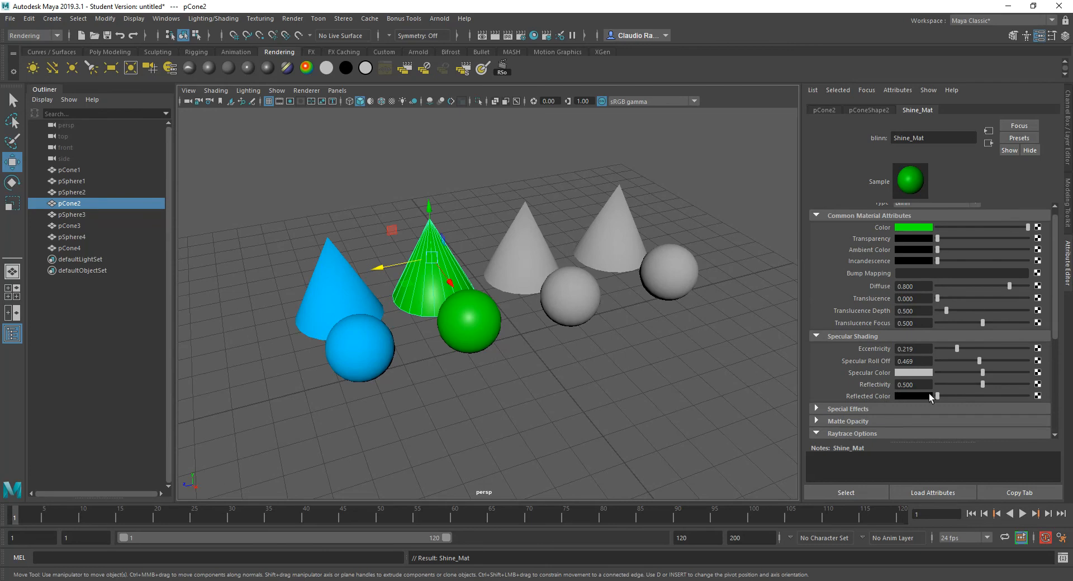
# Try out a full white Reflected Color on Shine_Mat and return it to black.
pyautogui.moveTo(940, 397); pyautogui.dragTo(1031, 397)
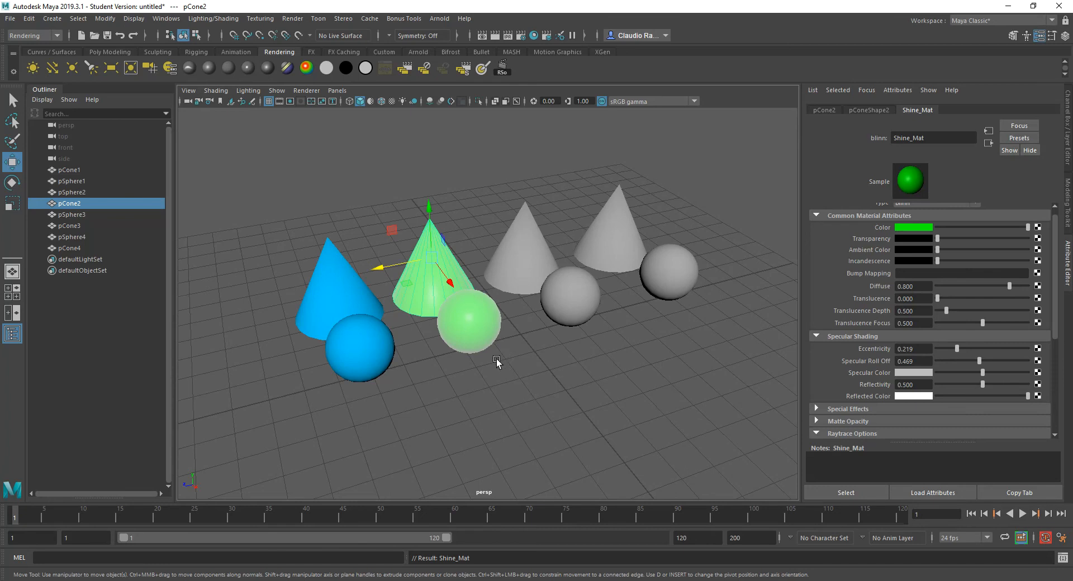
pyautogui.moveTo(1028, 396); pyautogui.dragTo(877, 401)
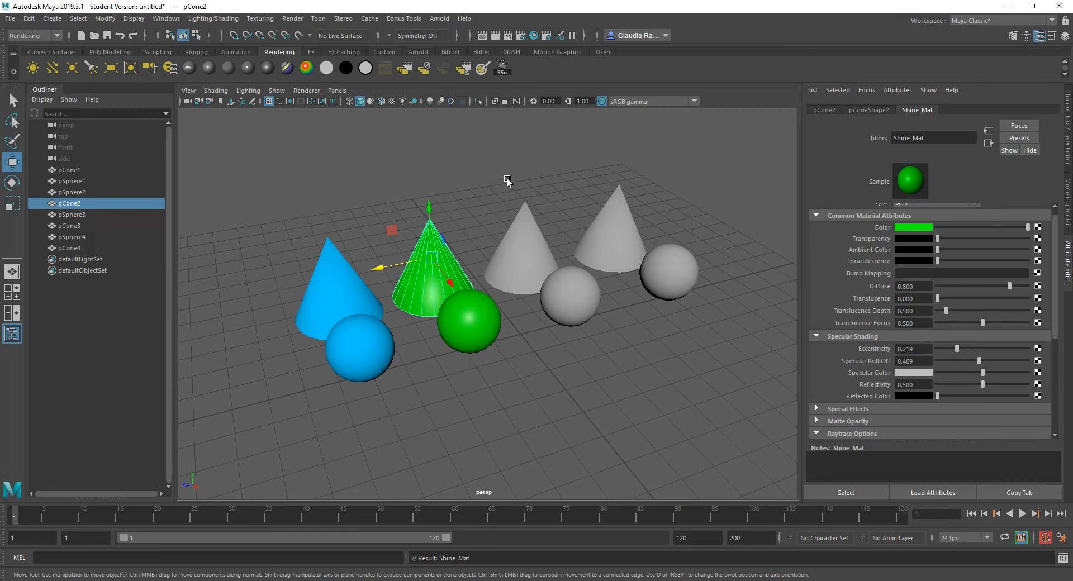
# Assign a new Phong E material to pCone1 and pSphere1 and name it Glassy_Mat.
pyautogui.moveTo(516, 193); pyautogui.dragTo(567, 305)
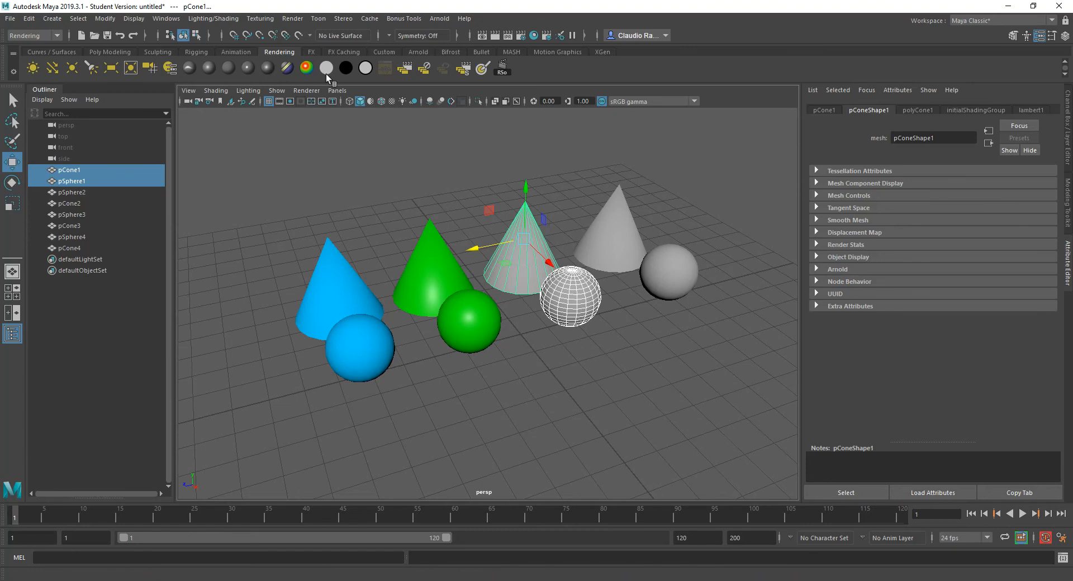
pyautogui.click(269, 66)
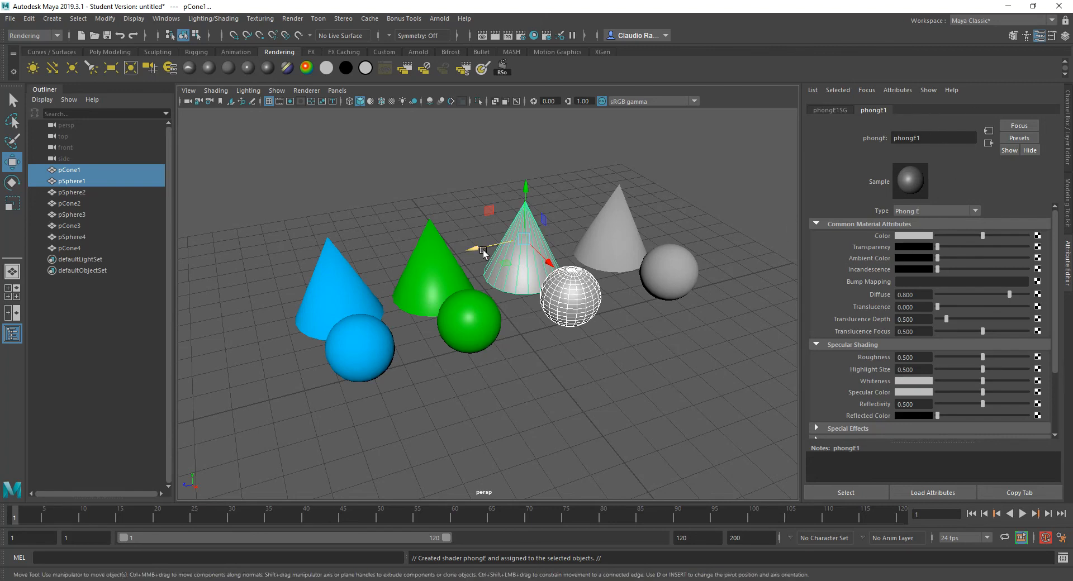
pyautogui.click(931, 141)
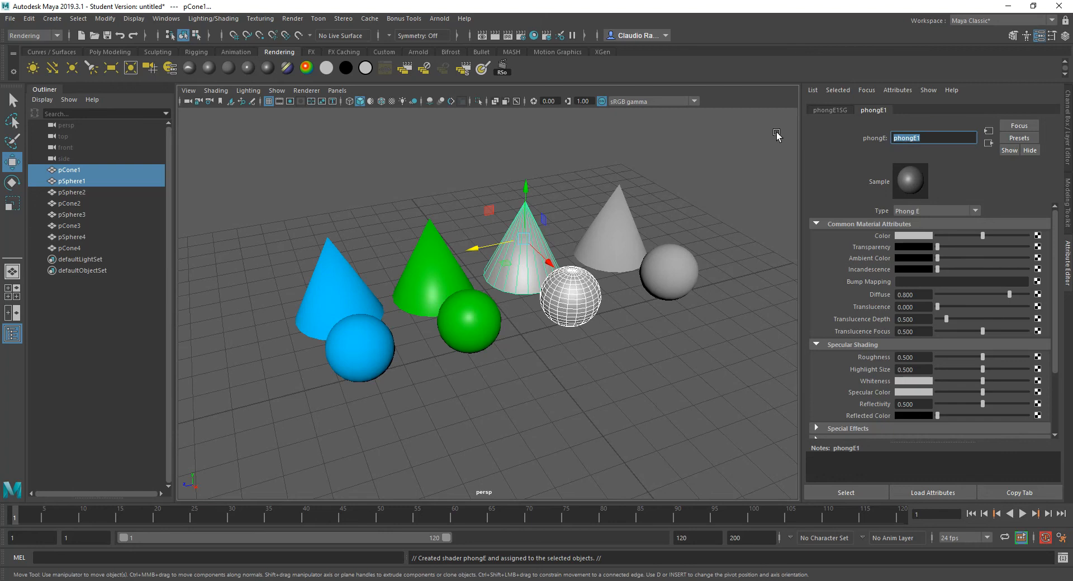
pyautogui.write('Glassy_Mat')
pyautogui.press('Return')
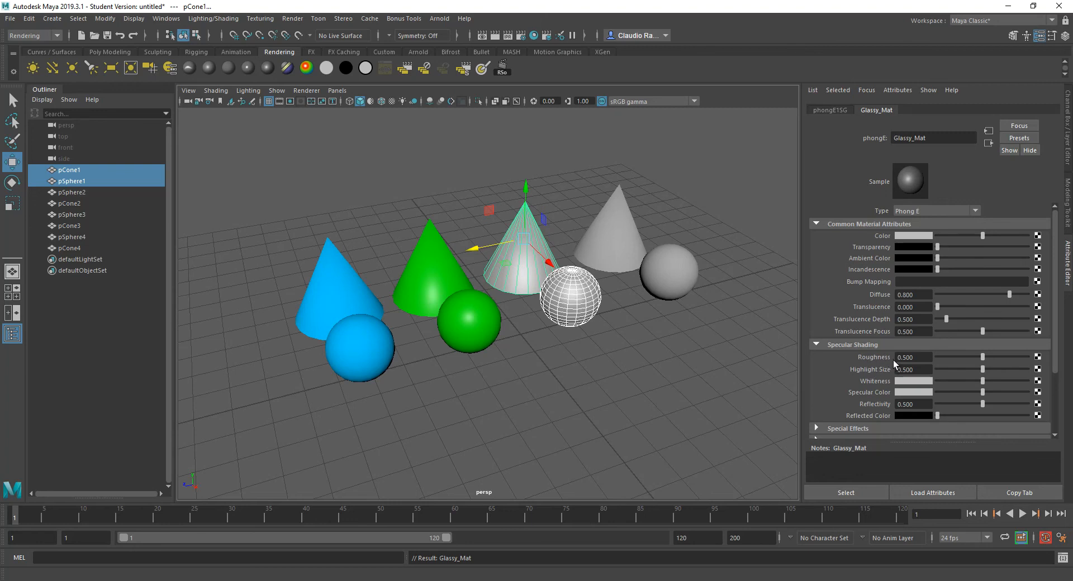
# Compare the specular settings of Shine_Mat and Glassy_Mat, and examine Glassy_Mat's Raytrace Options.
pyautogui.click(448, 279)
pyautogui.click(917, 111)
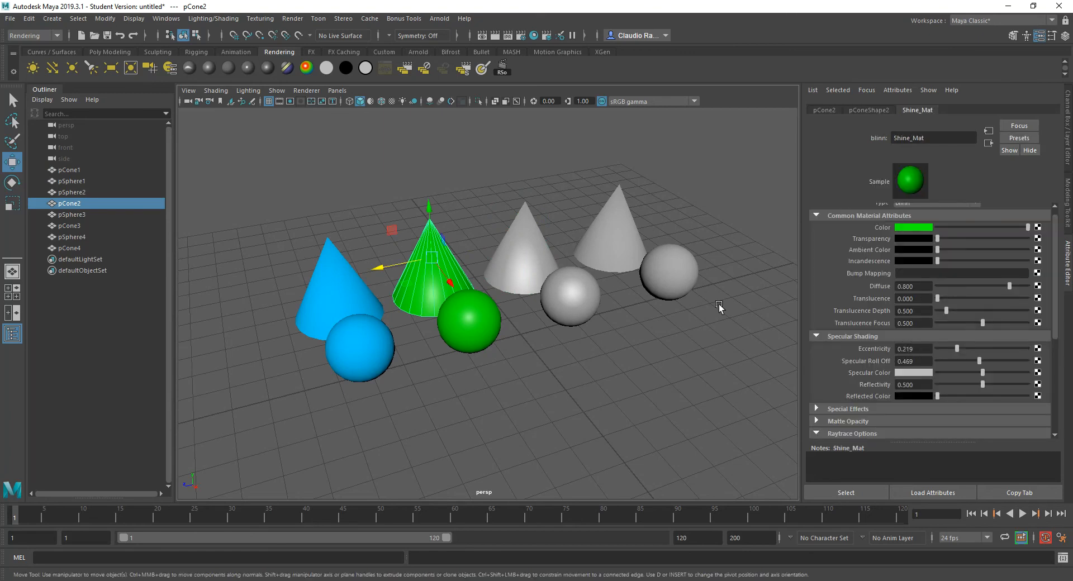
pyautogui.click(531, 270)
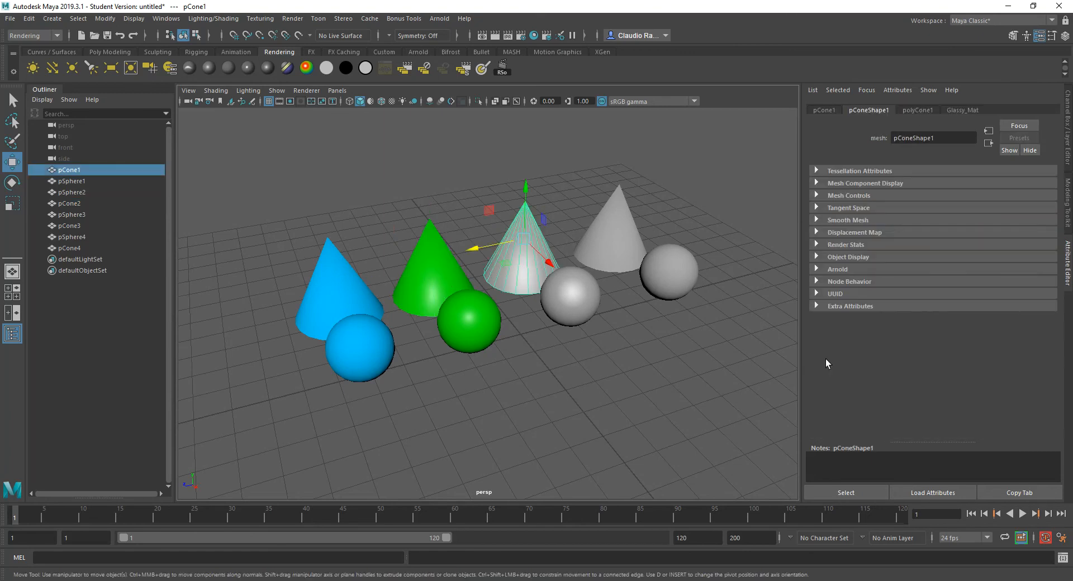
pyautogui.click(962, 110)
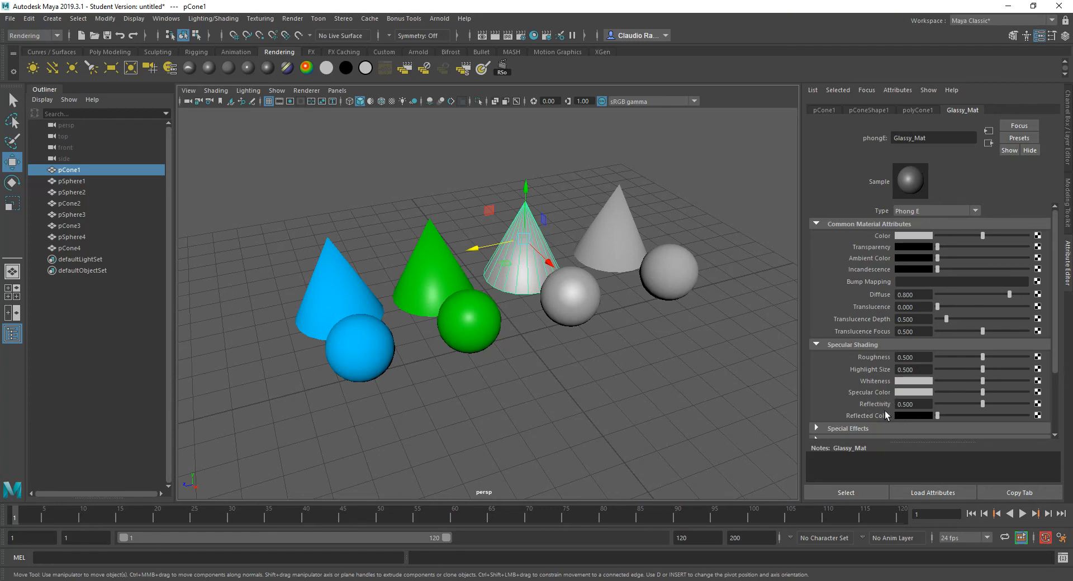
pyautogui.scroll(-3, 937, 378)
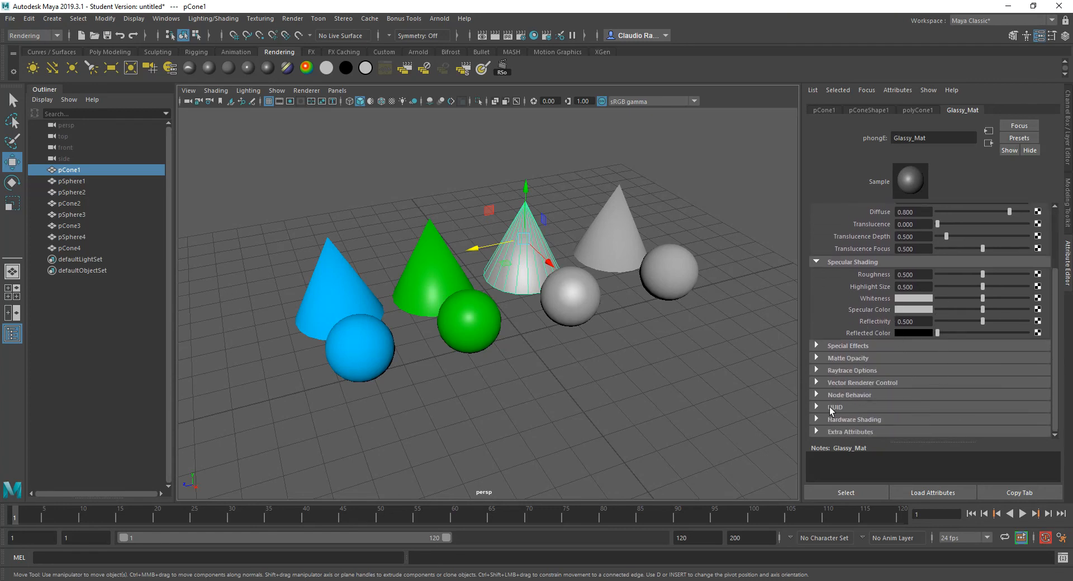
pyautogui.click(818, 371)
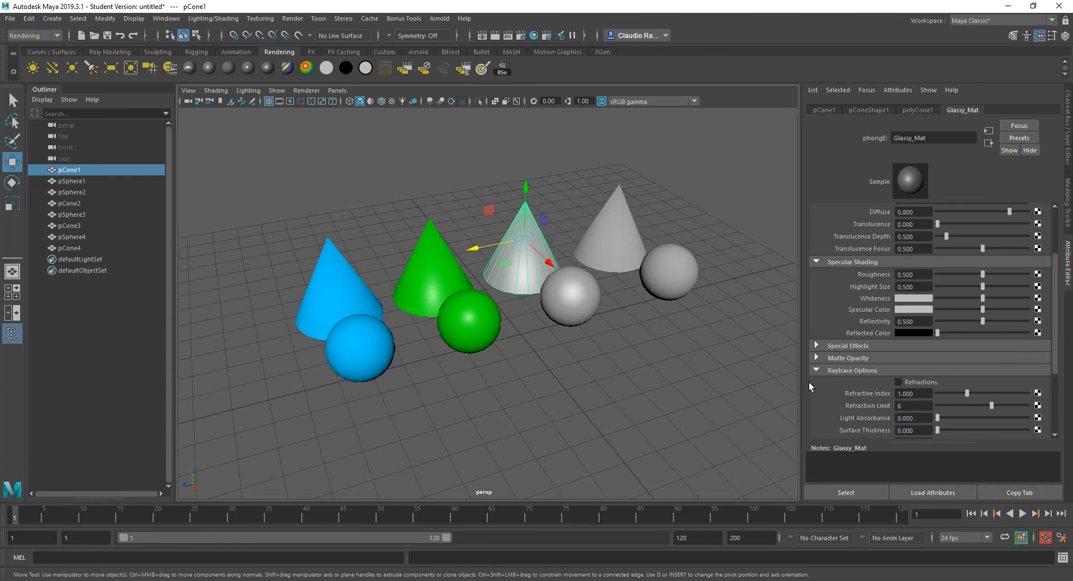
pyautogui.scroll(3, 835, 310)
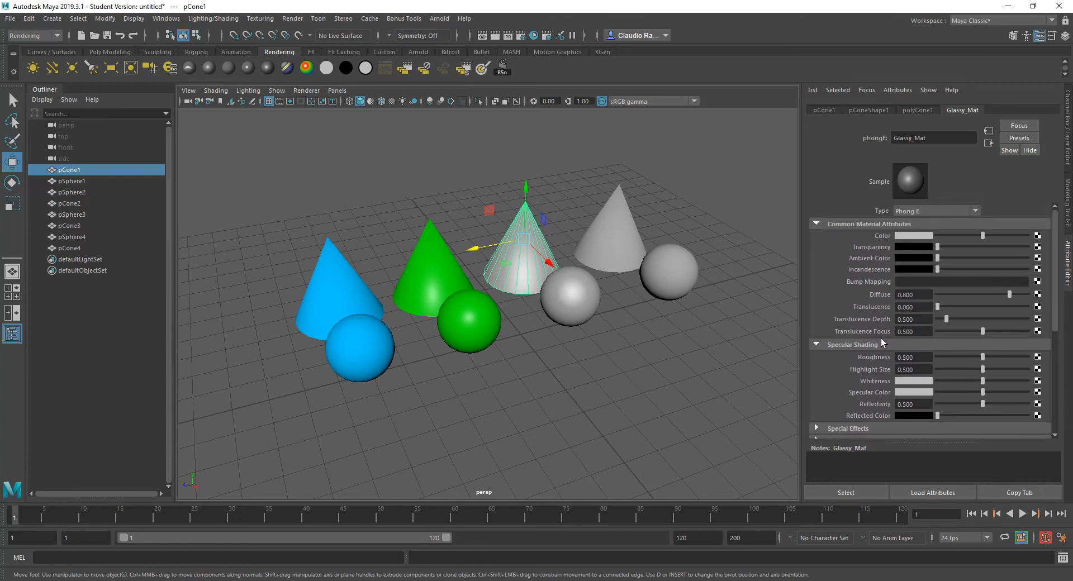
# Set Glassy_Mat's Reflectivity to 1, Roughness to about 0.019 and Highlight Size to about 0.031.
pyautogui.moveTo(982, 405); pyautogui.dragTo(1031, 407)
pyautogui.moveTo(972, 370)
pyautogui.mouseDown()
pyautogui.moveTo(941, 365)
pyautogui.moveTo(993, 358)
pyautogui.moveTo(937, 358)
pyautogui.moveTo(951, 371)
pyautogui.mouseUp()
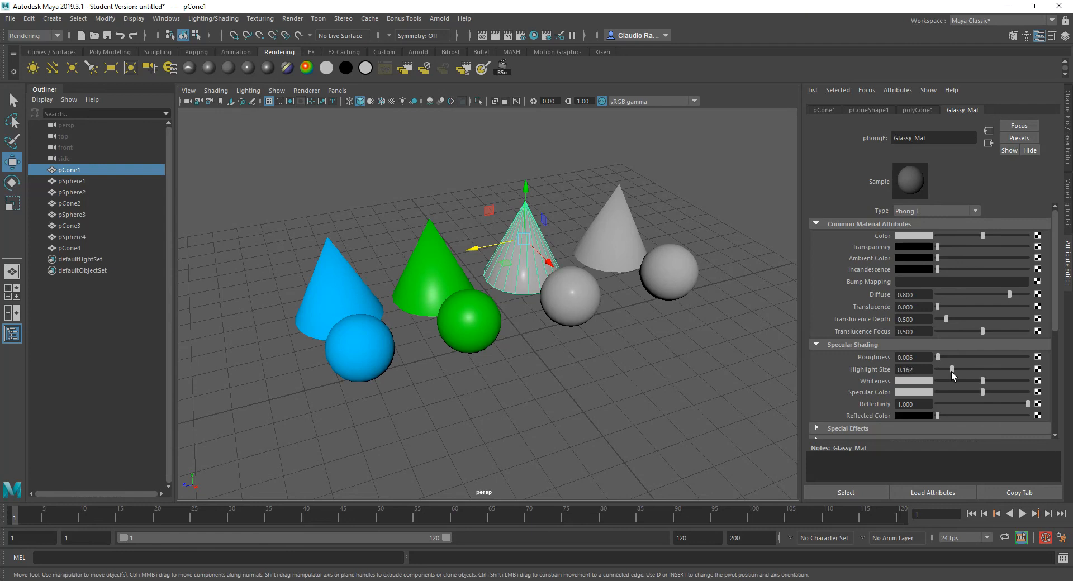
pyautogui.moveTo(954, 370)
pyautogui.mouseDown()
pyautogui.moveTo(973, 371)
pyautogui.moveTo(944, 370)
pyautogui.moveTo(937, 357)
pyautogui.mouseUp()
pyautogui.moveTo(944, 369); pyautogui.dragTo(1070, 375)
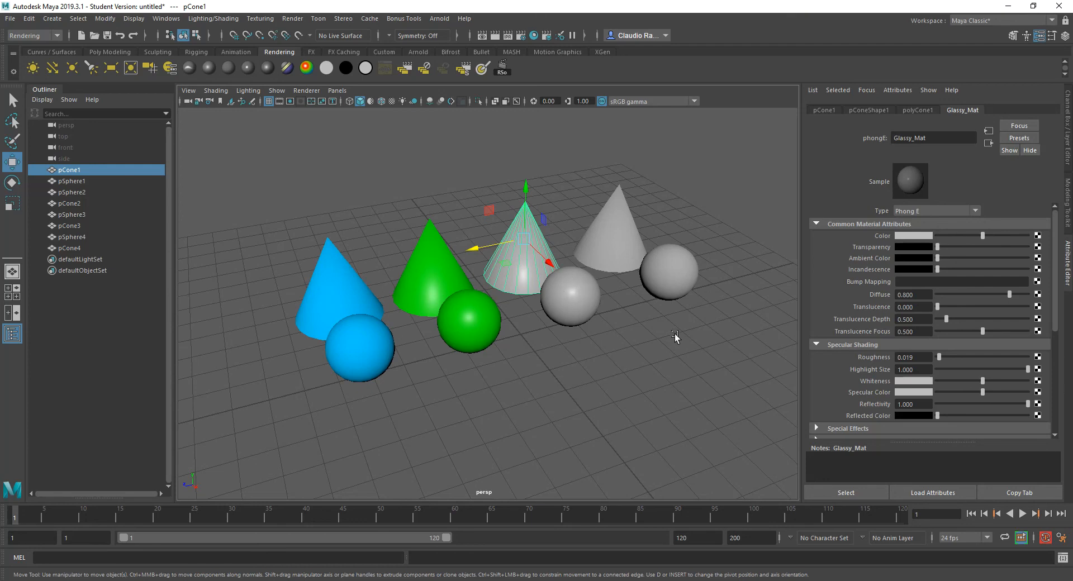
pyautogui.click(941, 369)
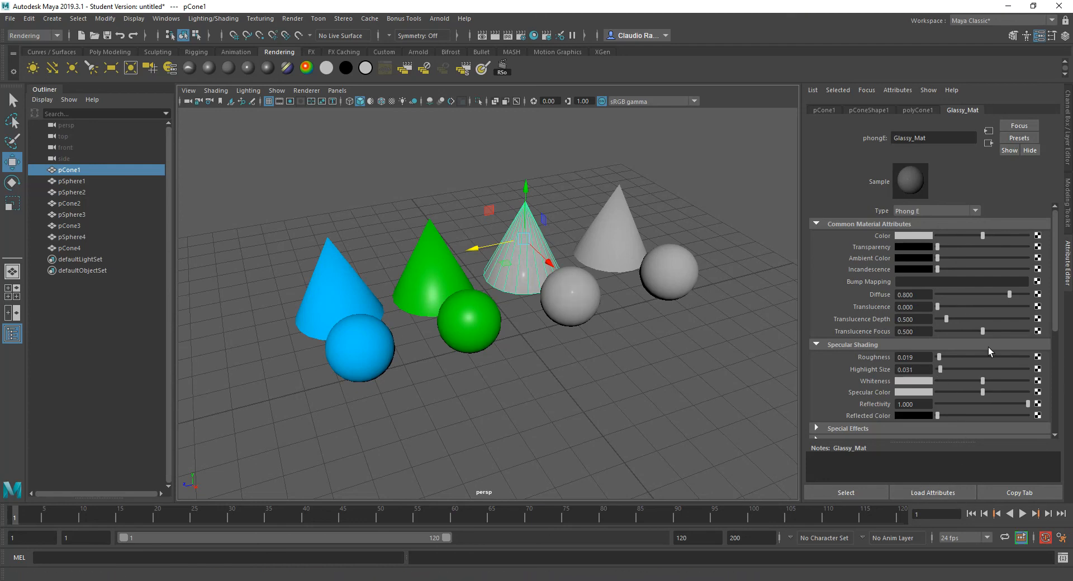
pyautogui.scroll(-2, 1007, 378)
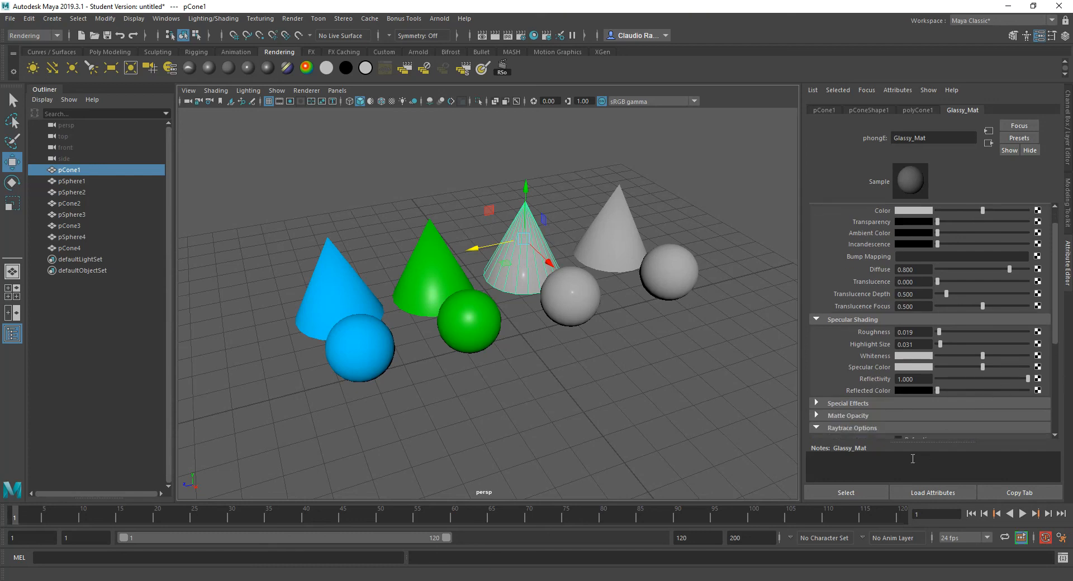
# Assign a new Anisotropic material to pCone4 and pSphere4, the last gray pair.
pyautogui.moveTo(606, 157); pyautogui.dragTo(714, 295)
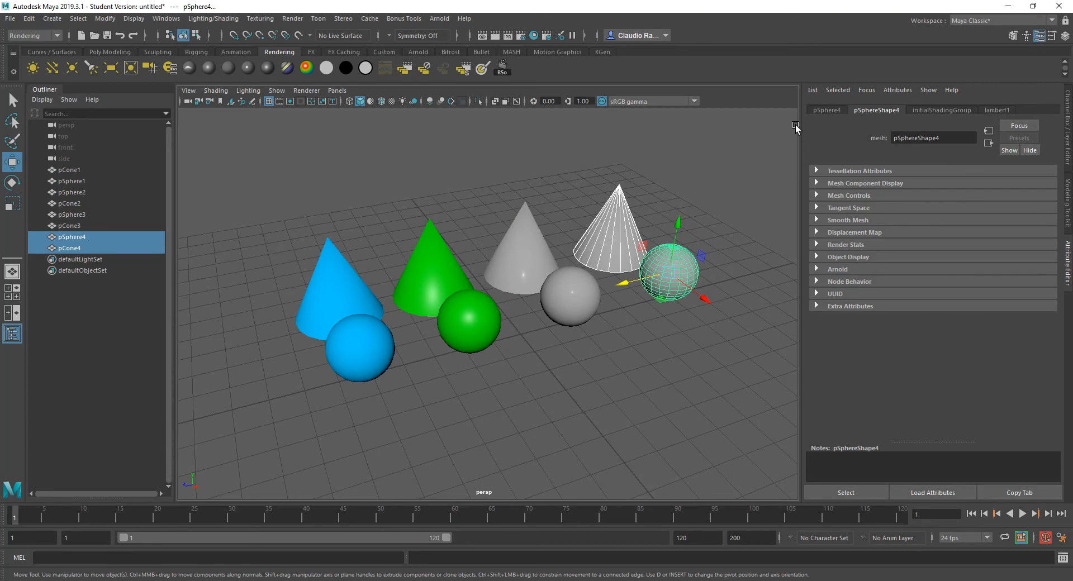
pyautogui.click(189, 68)
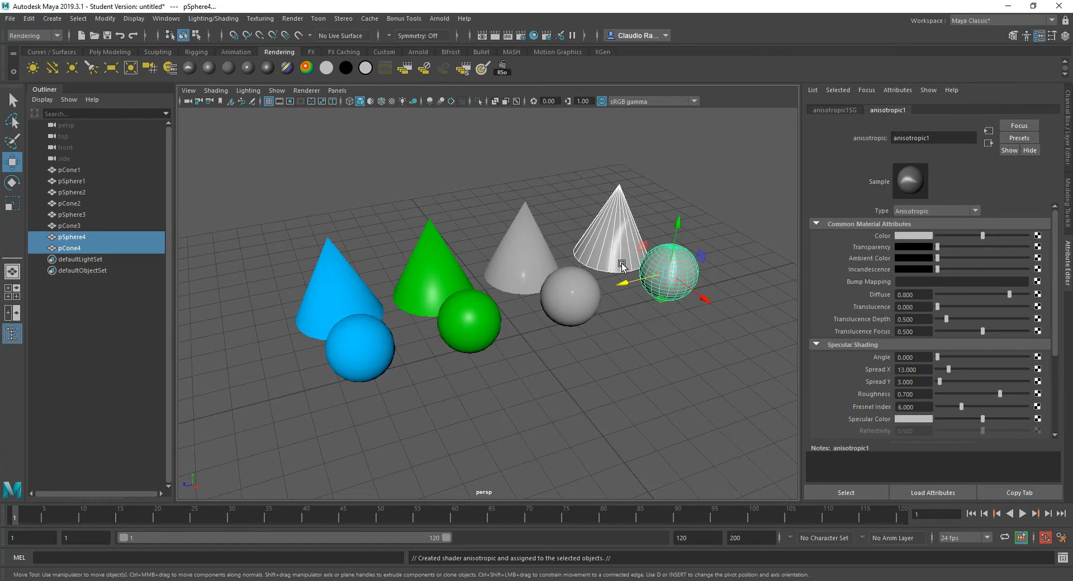
pyautogui.click(666, 349)
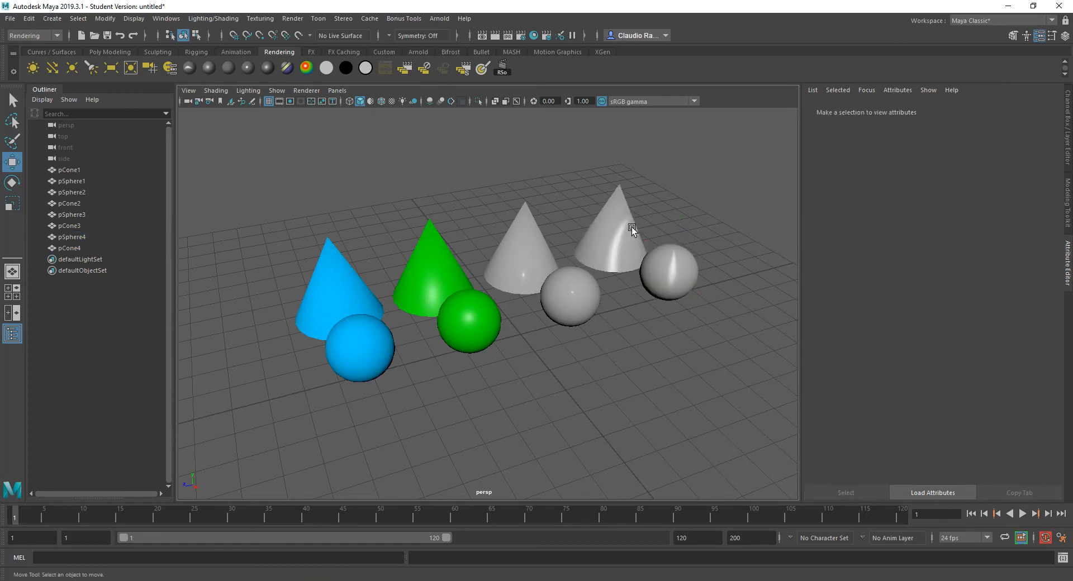
# Set the Anisotropic material of pCone4 and pSphere4 to a Fresnel Index of about 7.734 and a Roughness of about 0.635.
pyautogui.click(618, 235)
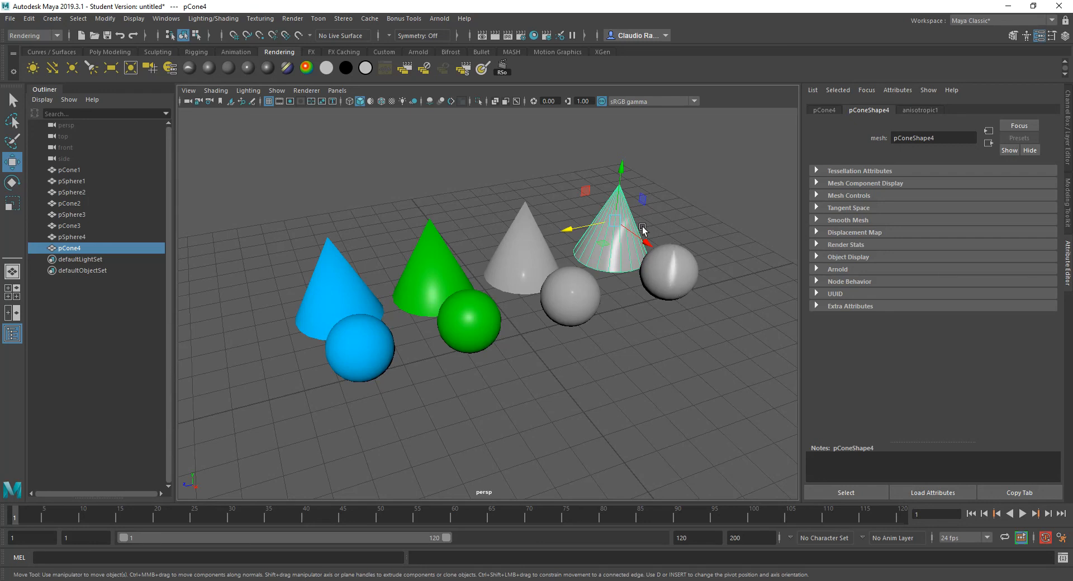
pyautogui.keyDown('shift'); pyautogui.click(676, 276); pyautogui.keyUp('shift')
pyautogui.click(929, 110)
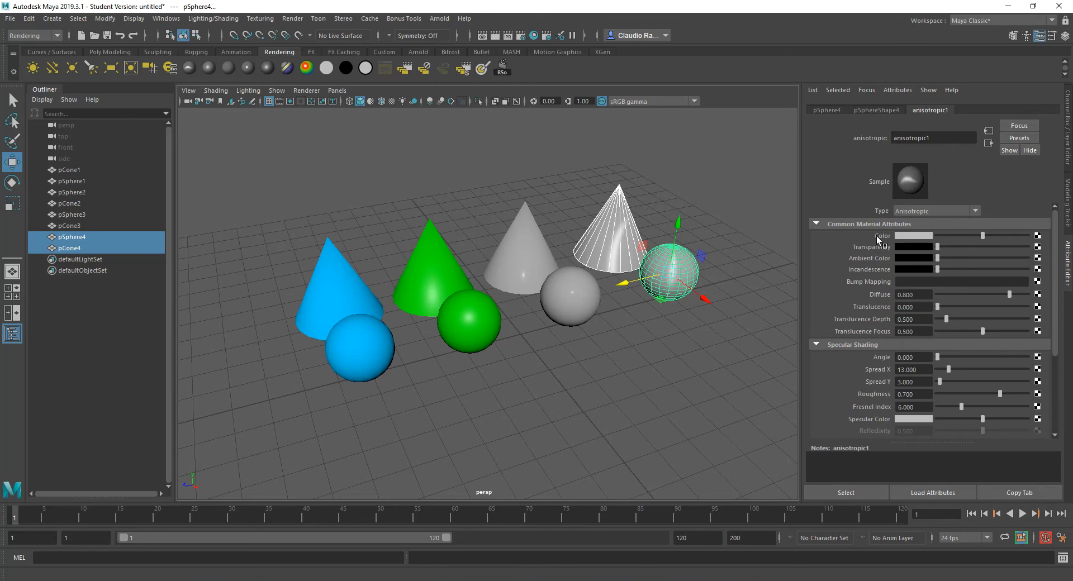
pyautogui.scroll(-3, 901, 347)
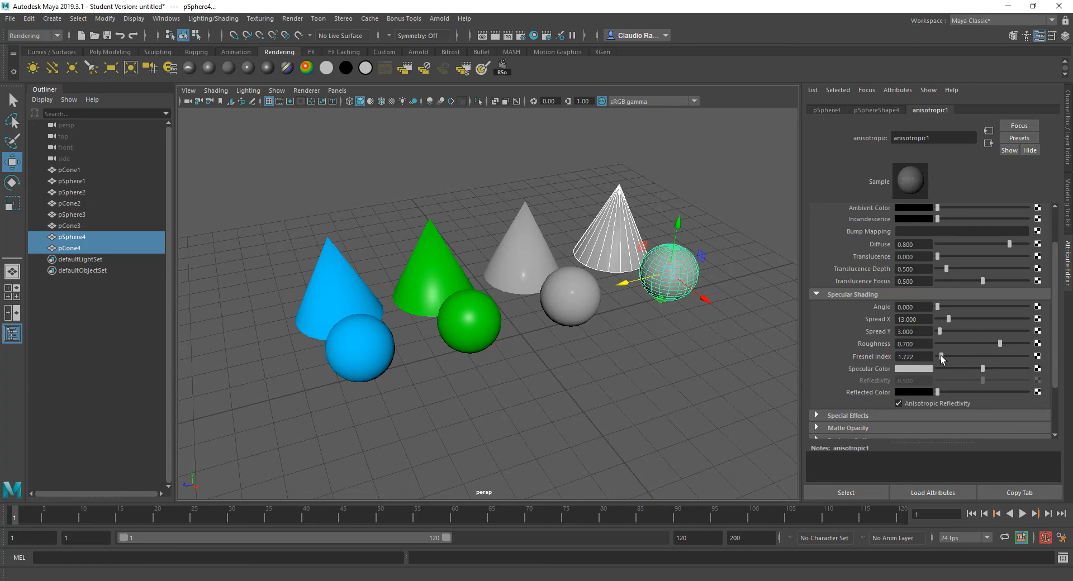
pyautogui.moveTo(977, 356); pyautogui.dragTo(949, 350)
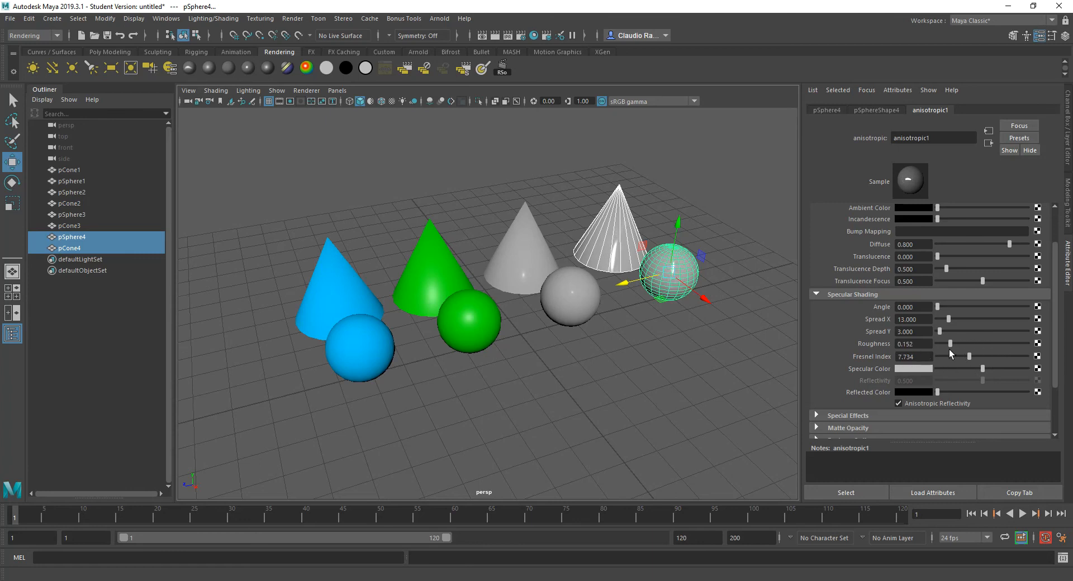
pyautogui.click(618, 226)
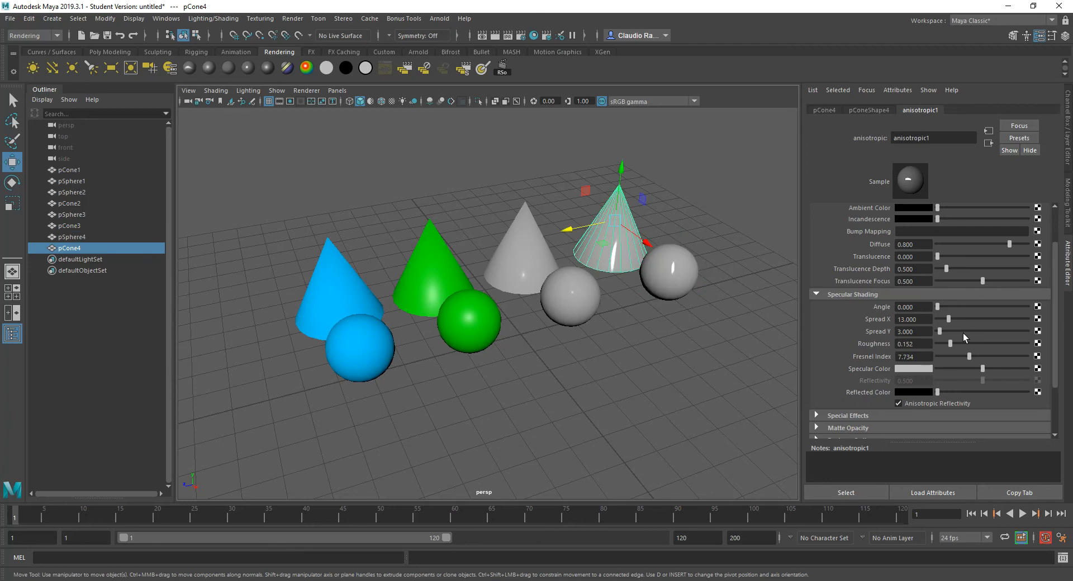
pyautogui.moveTo(952, 345); pyautogui.dragTo(992, 342)
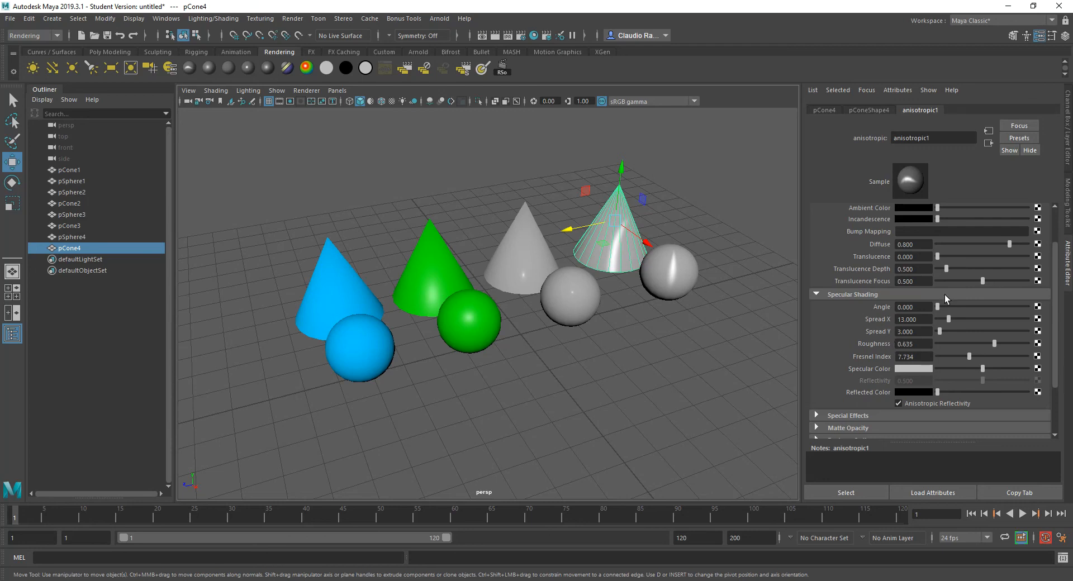
# Set the Anisotropic material's Spread X to about 11.963 and Spread Y to about 2.598, with the Angle kept at 0.
pyautogui.moveTo(949, 320); pyautogui.dragTo(939, 340)
pyautogui.moveTo(939, 306)
pyautogui.mouseDown()
pyautogui.moveTo(1005, 300)
pyautogui.moveTo(910, 303)
pyautogui.moveTo(993, 305)
pyautogui.moveTo(933, 305)
pyautogui.mouseUp()
pyautogui.moveTo(546, 397)
pyautogui.keyDown('alt'); pyautogui.mouseDown()
pyautogui.moveTo(575, 395)
pyautogui.moveTo(553, 394)
pyautogui.mouseUp(); pyautogui.keyUp('alt')
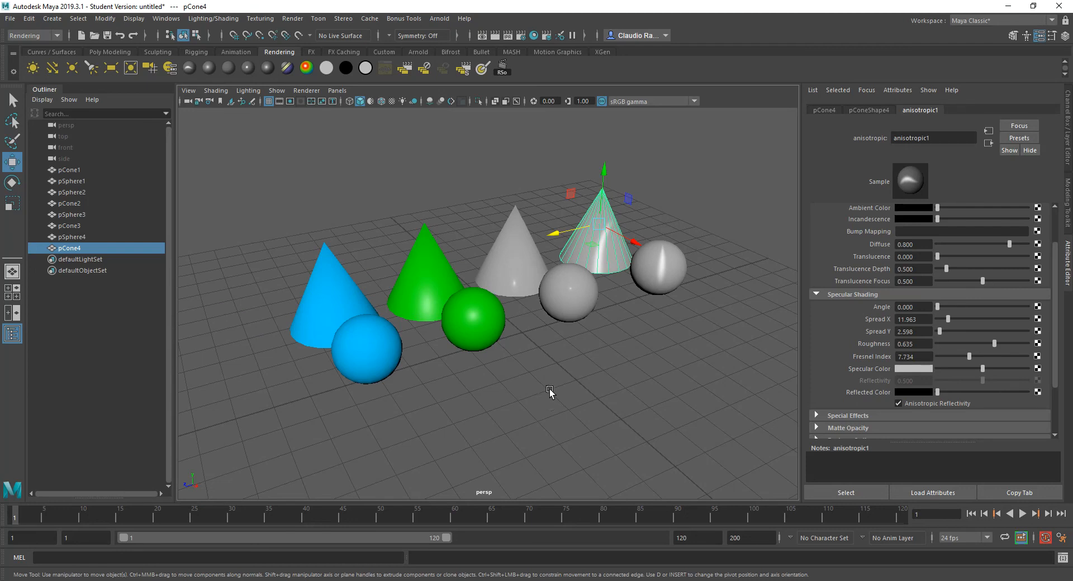
# Try lighting the viewport with all lights, and return it to default lighting.
pyautogui.click(248, 91)
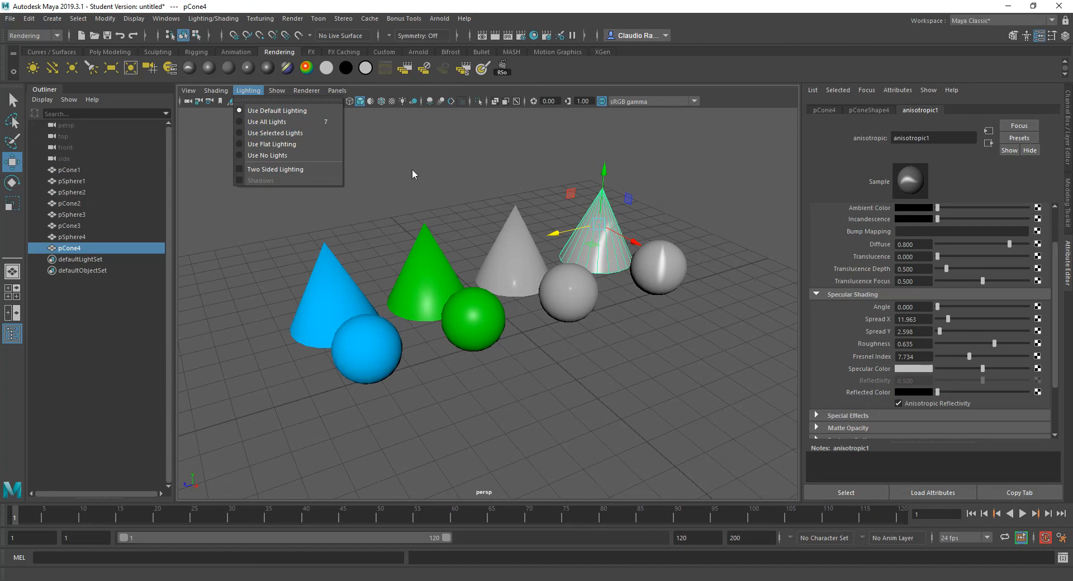
pyautogui.click(276, 126)
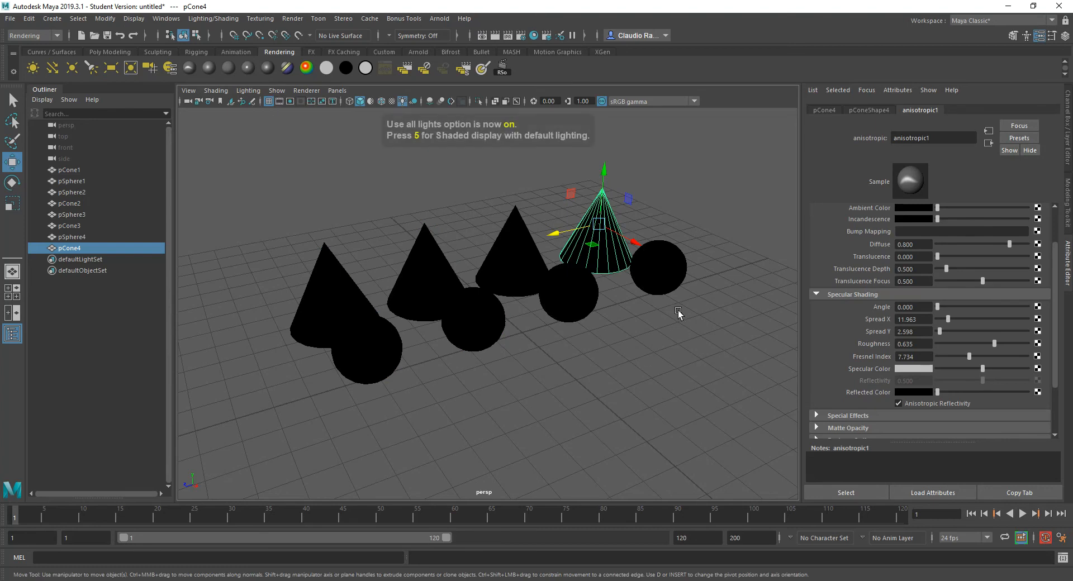
pyautogui.click(256, 91)
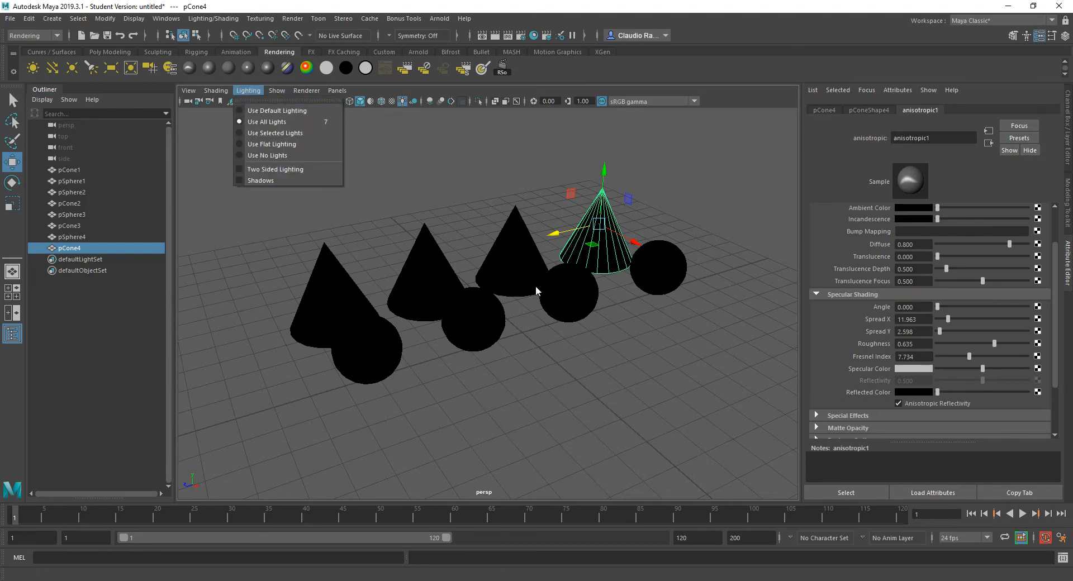
pyautogui.click(289, 111)
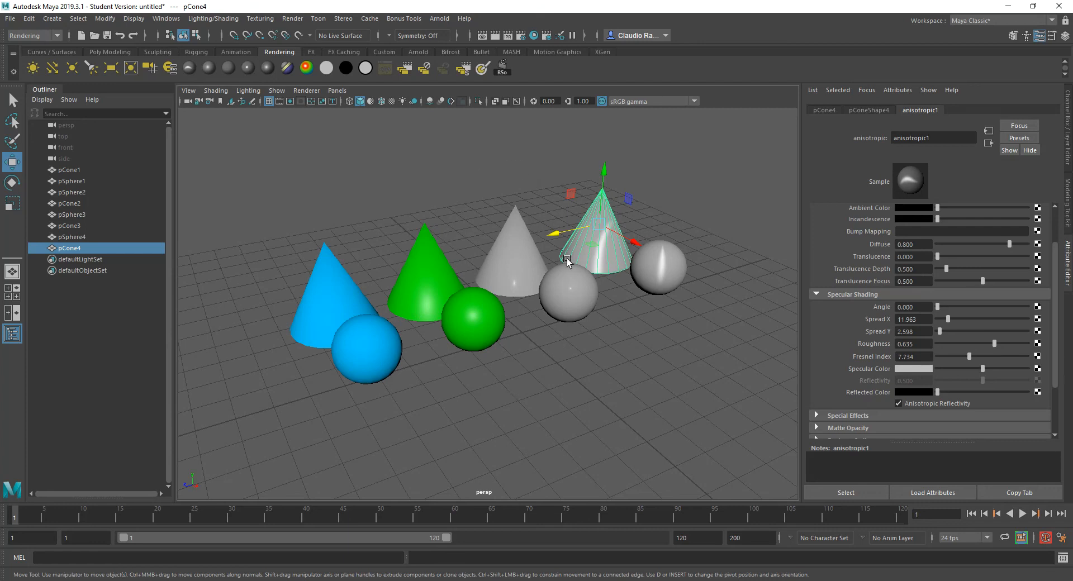
# Examine the Raytrace Options of the Anisotropic material.
pyautogui.scroll(-3, 882, 371)
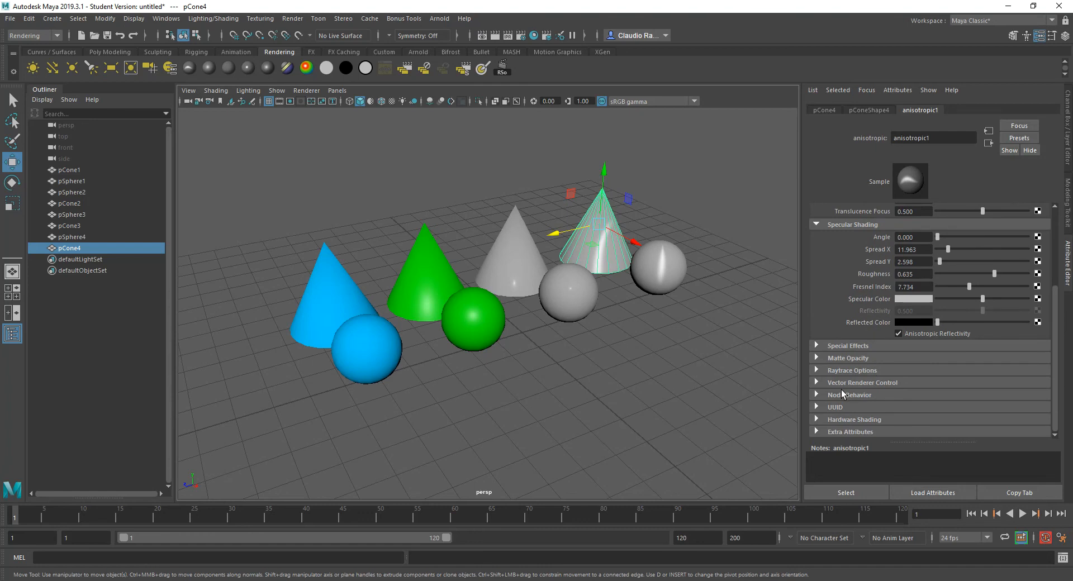
pyautogui.click(823, 371)
pyautogui.scroll(-3, 912, 428)
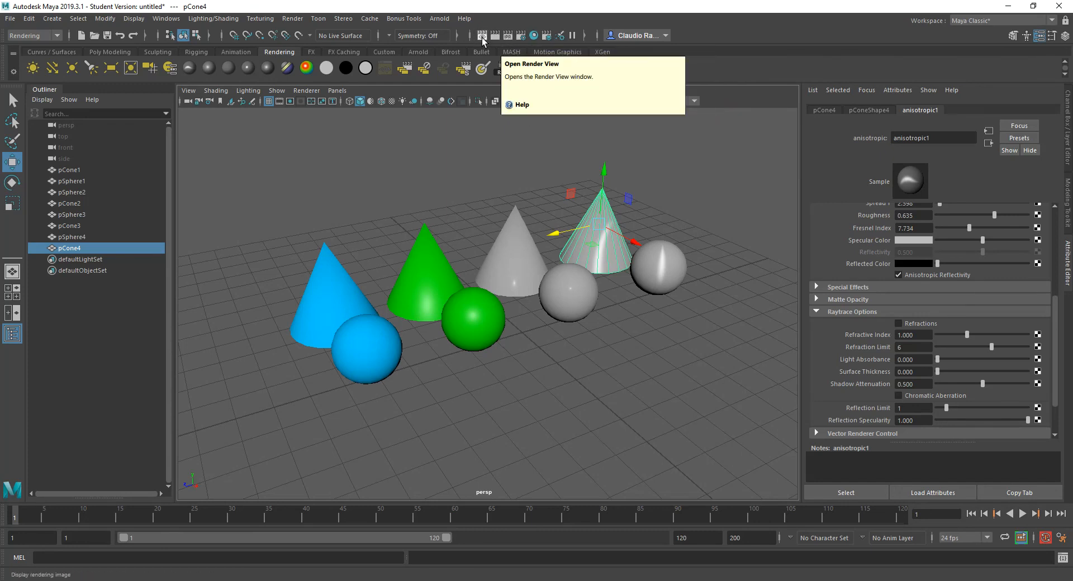
# Open the Render View and render the current frame with Maya Software.
pyautogui.click(482, 38)
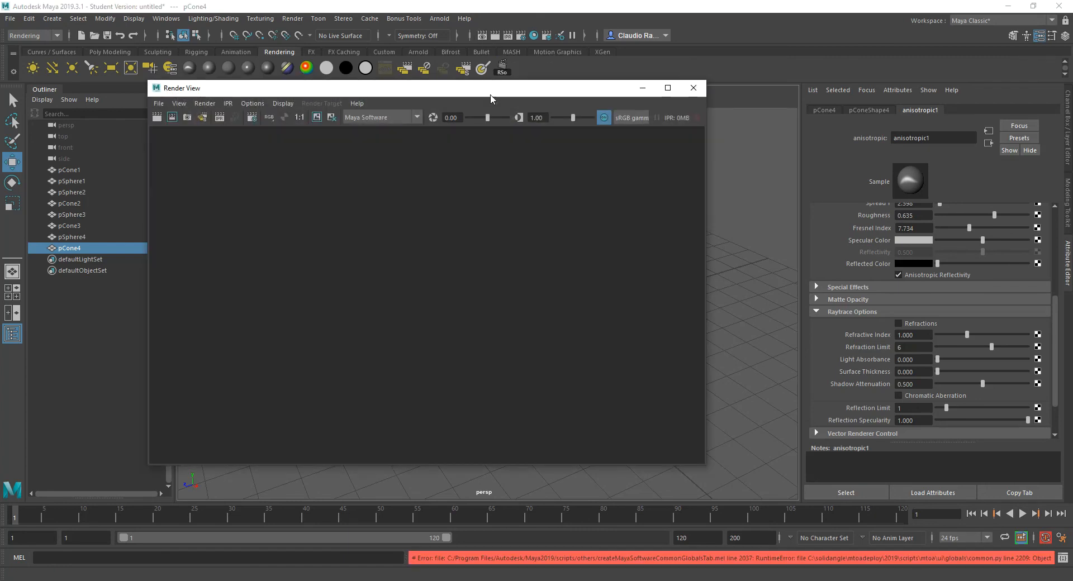
pyautogui.moveTo(496, 94); pyautogui.dragTo(537, 83)
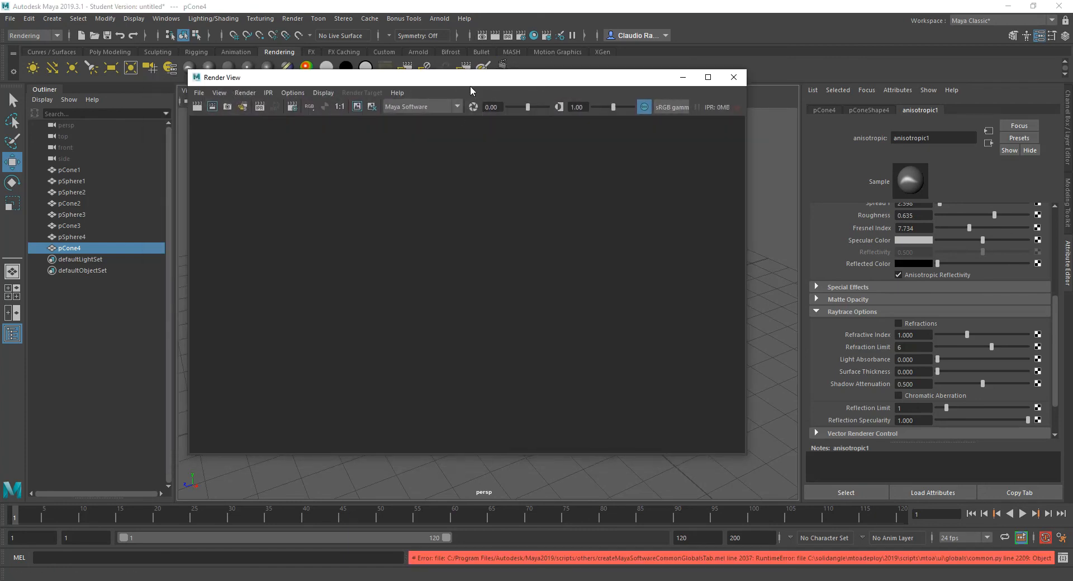
pyautogui.click(458, 108)
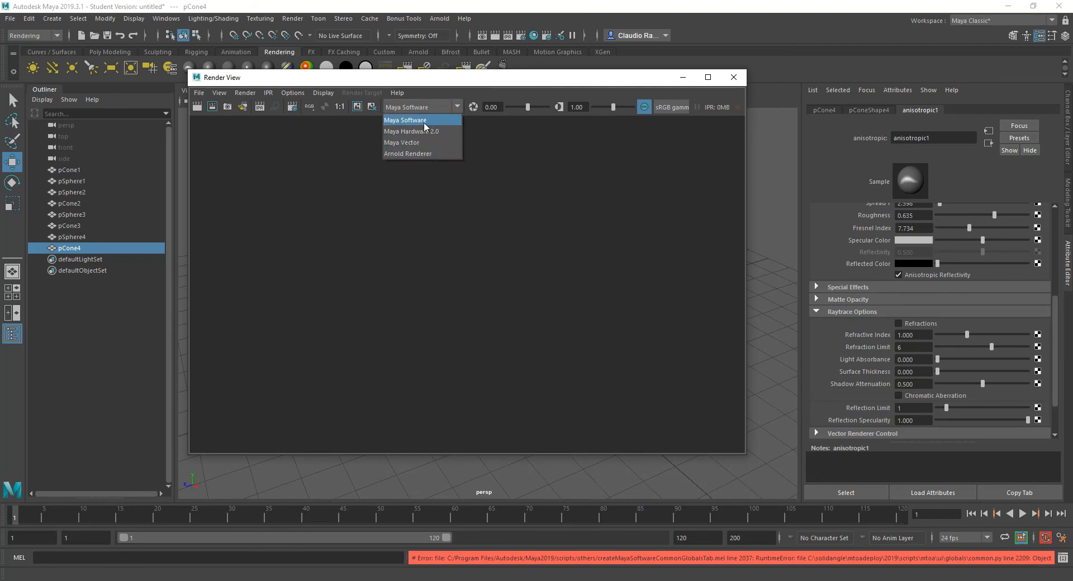
pyautogui.click(432, 88)
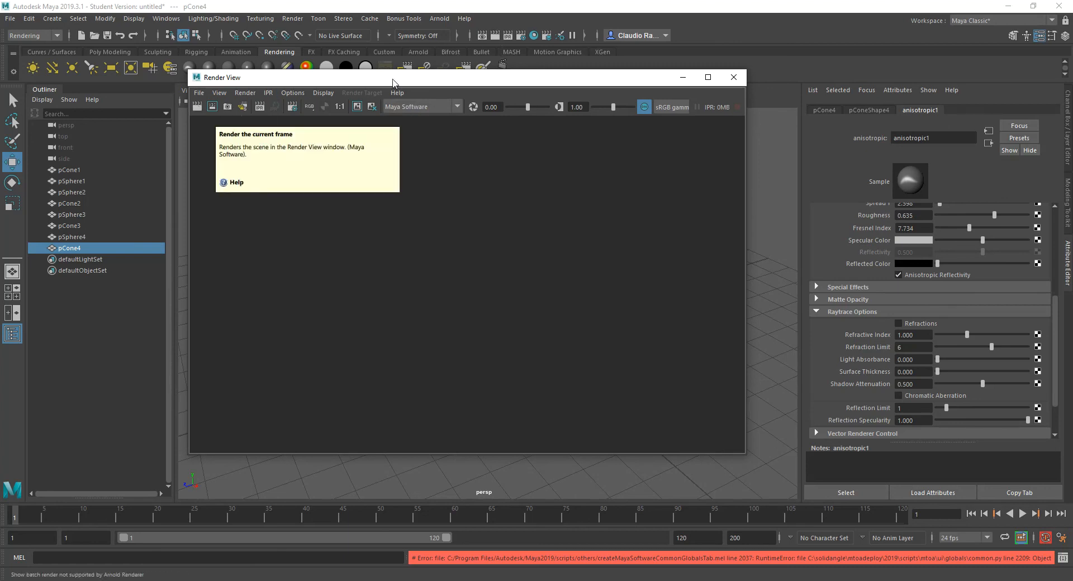
pyautogui.click(198, 107)
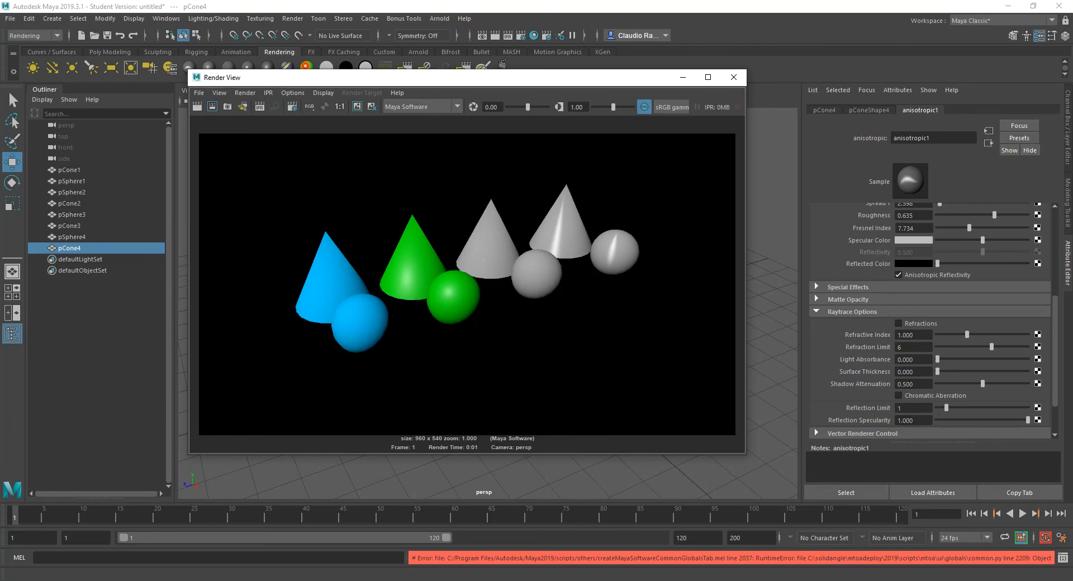
# Compare the rendered image with the specular and raytrace settings of Glassy_Mat on pCone1.
pyautogui.moveTo(421, 82); pyautogui.dragTo(467, 111)
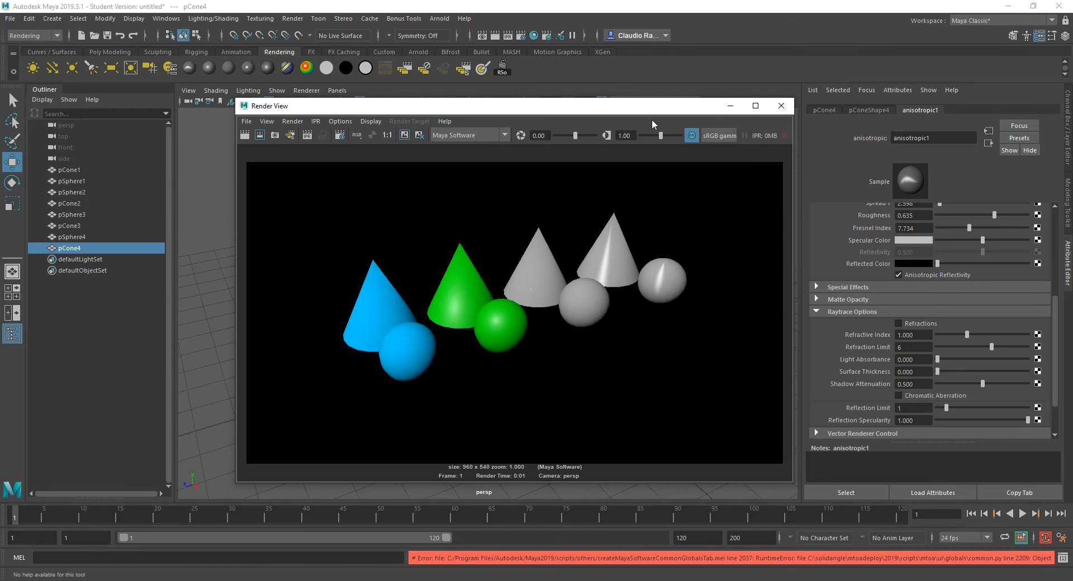
pyautogui.moveTo(650, 114); pyautogui.dragTo(589, 283)
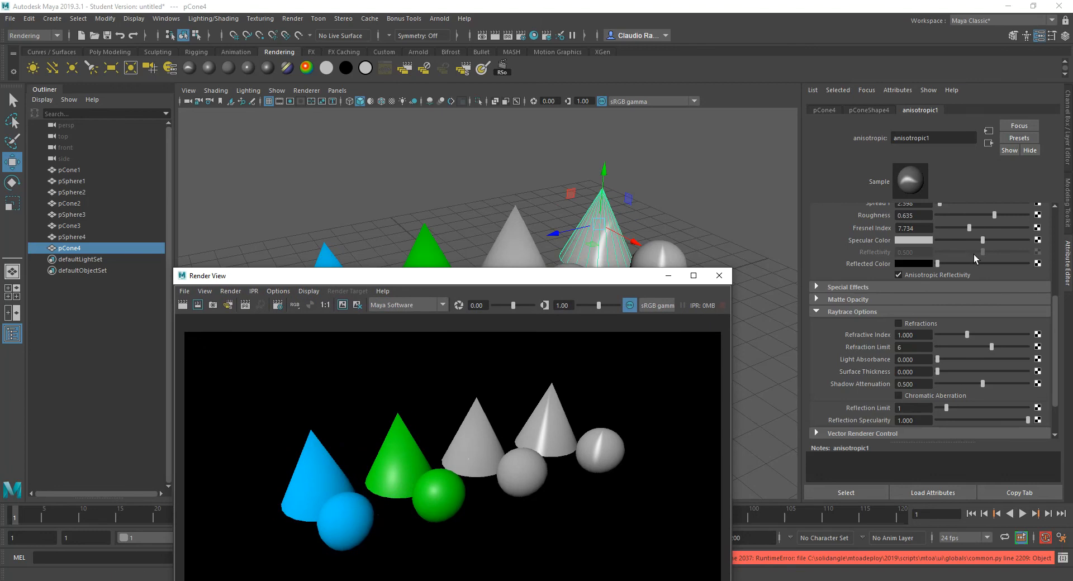
pyautogui.click(515, 237)
pyautogui.click(963, 110)
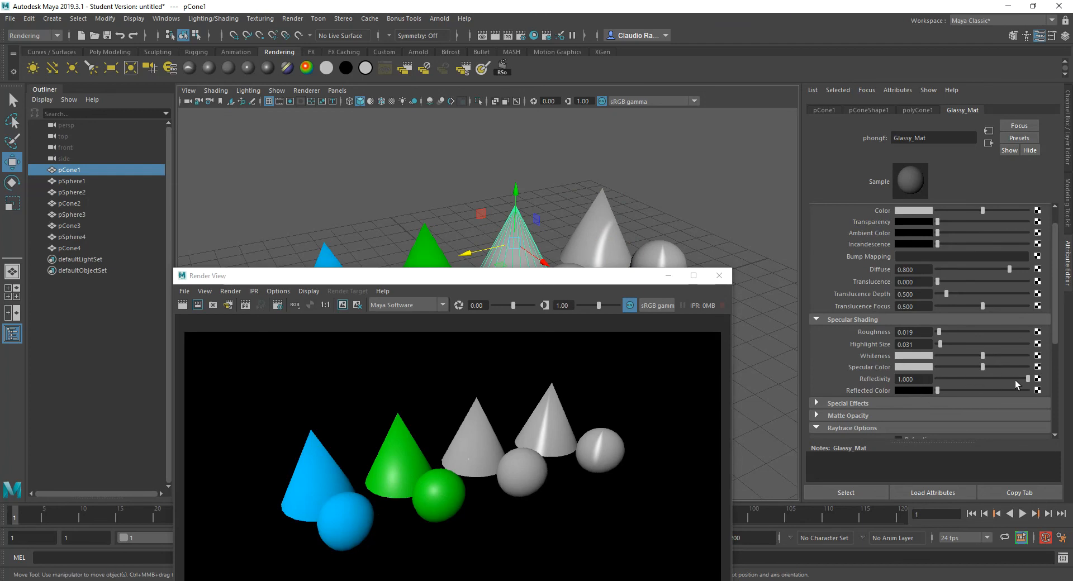
pyautogui.moveTo(477, 274); pyautogui.dragTo(554, 138)
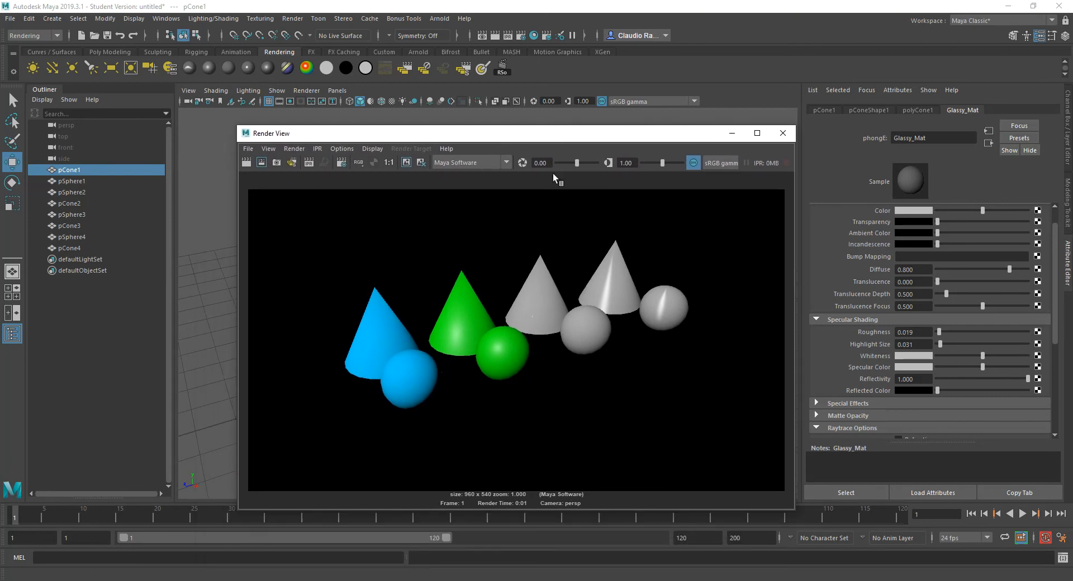
pyautogui.scroll(-5, 878, 383)
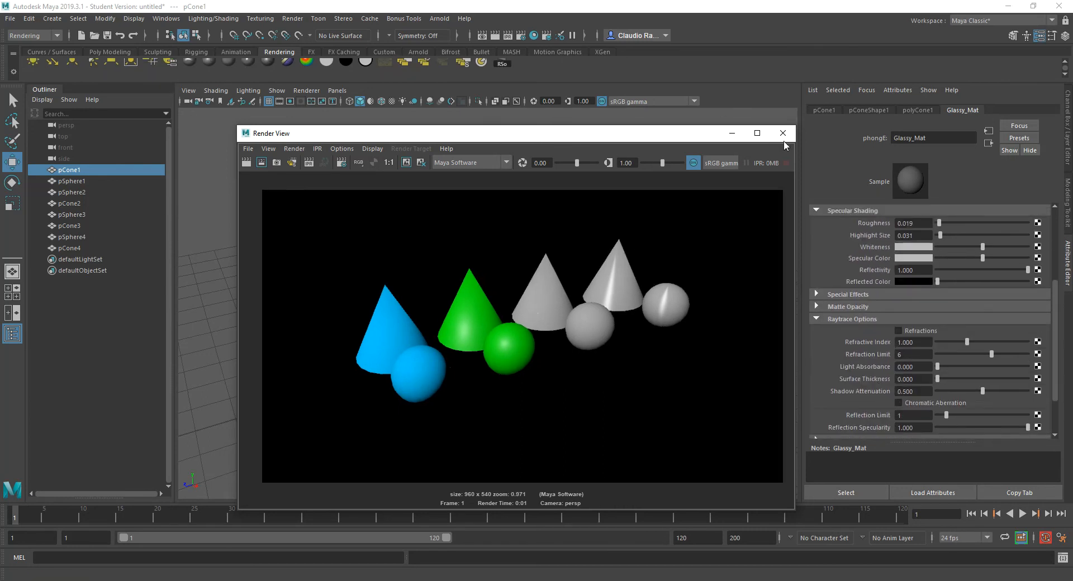
pyautogui.scroll(2, 887, 253)
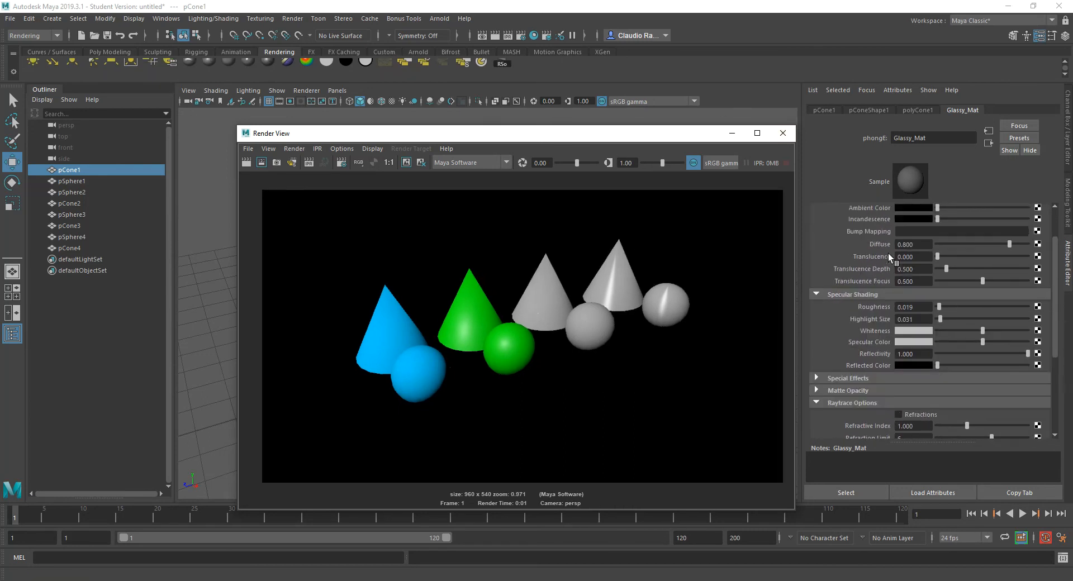
# Open the Render Settings and look through the available renderers.
pyautogui.click(521, 38)
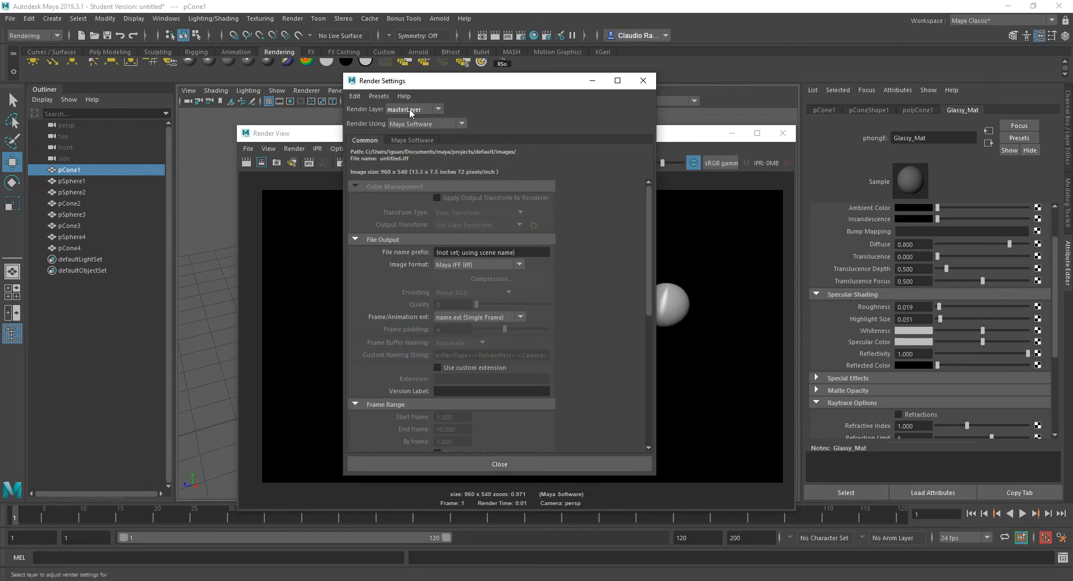
pyautogui.click(462, 124)
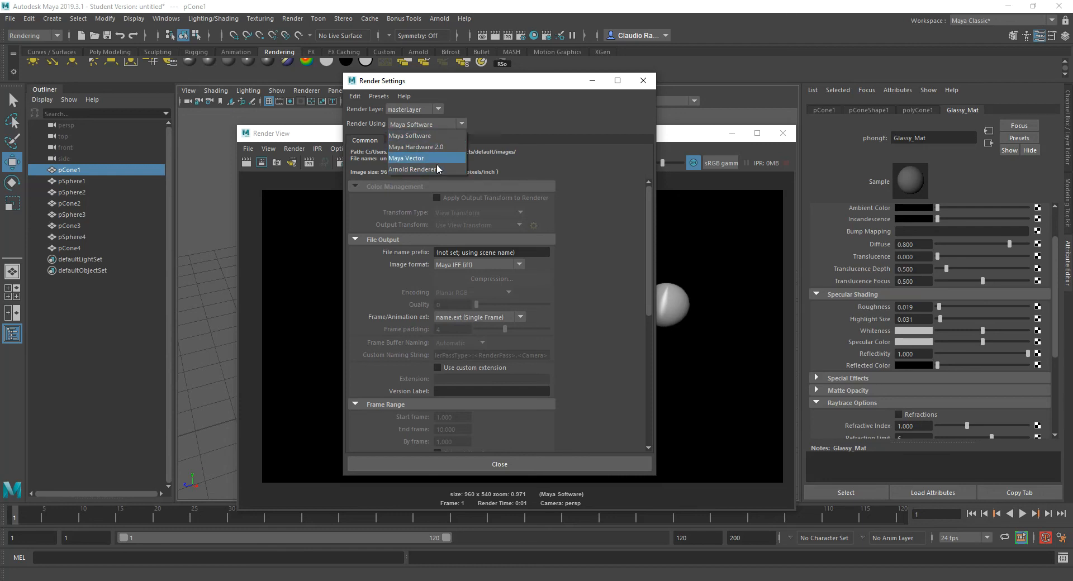
pyautogui.click(538, 122)
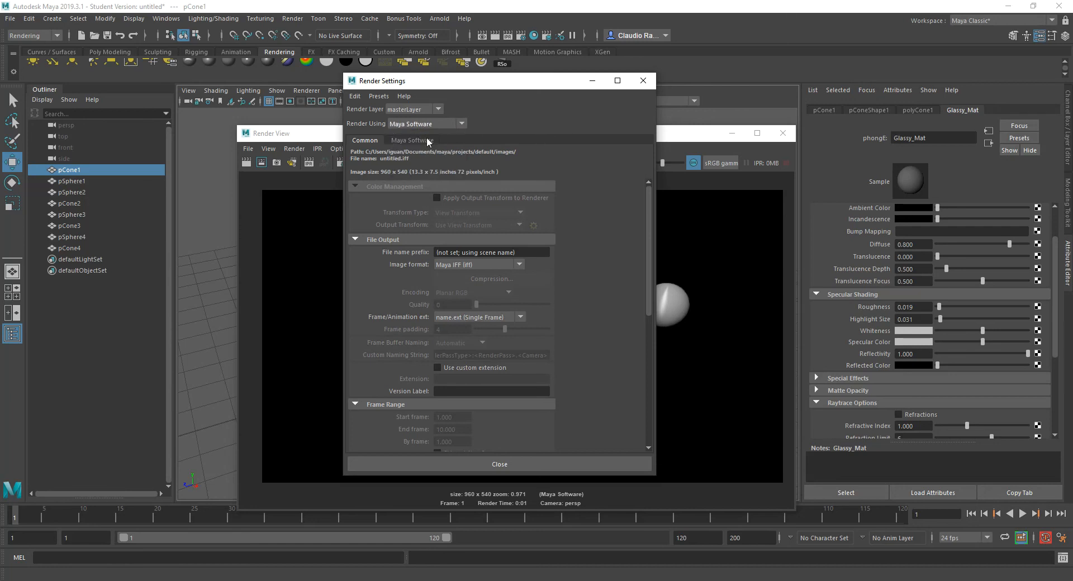
# Try Arnold Renderer in the Render Settings, and switch back to Maya Software.
pyautogui.click(464, 122)
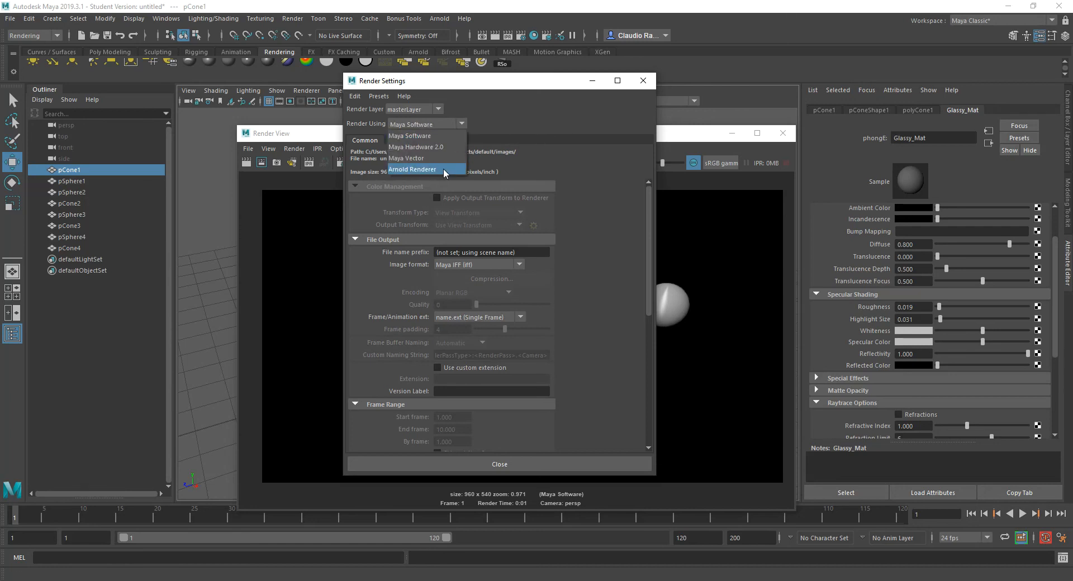
pyautogui.click(443, 169)
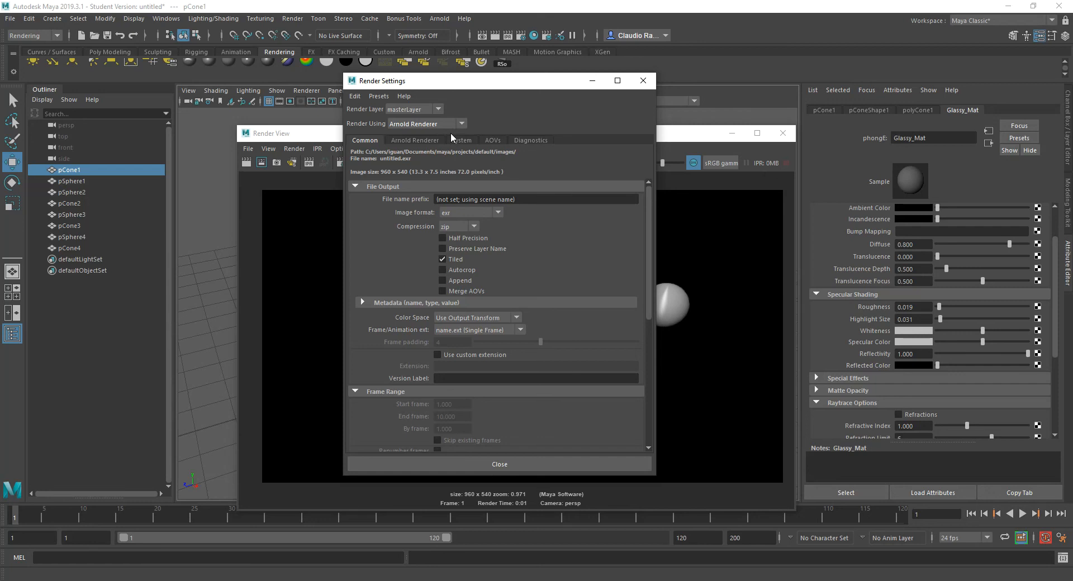
pyautogui.click(461, 123)
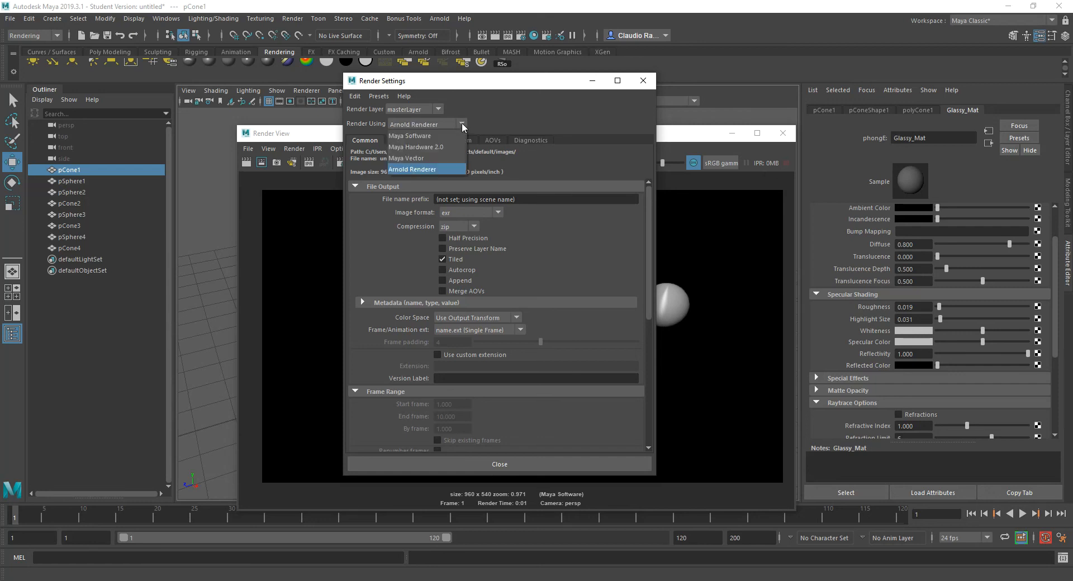
pyautogui.click(410, 137)
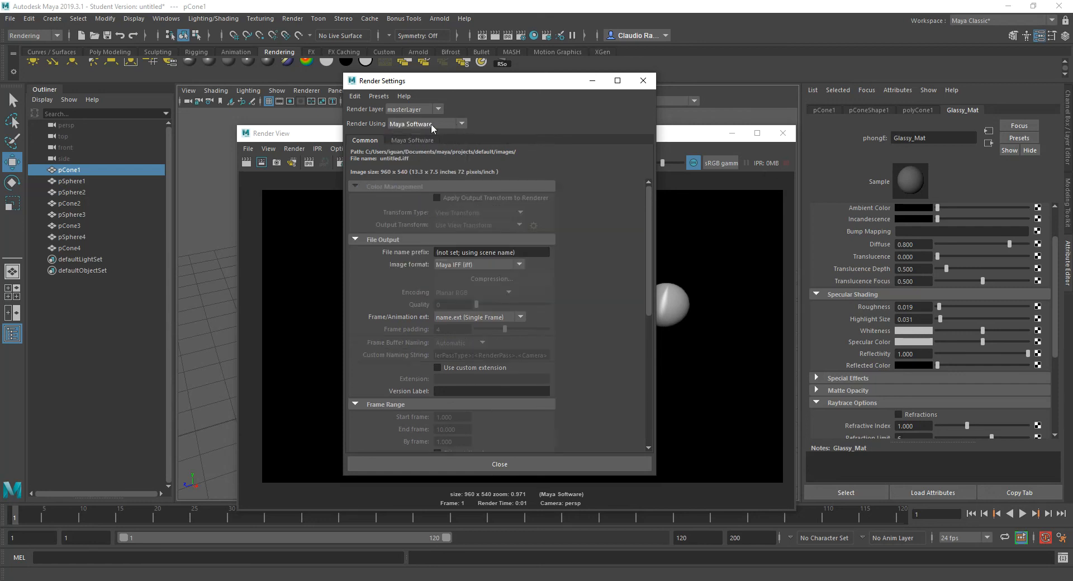
# Enable Raytracing under Raytracing Quality in the Maya Software render settings.
pyautogui.moveTo(648, 200)
pyautogui.mouseDown()
pyautogui.moveTo(653, 377)
pyautogui.moveTo(653, 196)
pyautogui.moveTo(649, 378)
pyautogui.moveTo(643, 193)
pyautogui.mouseUp()
pyautogui.click(412, 140)
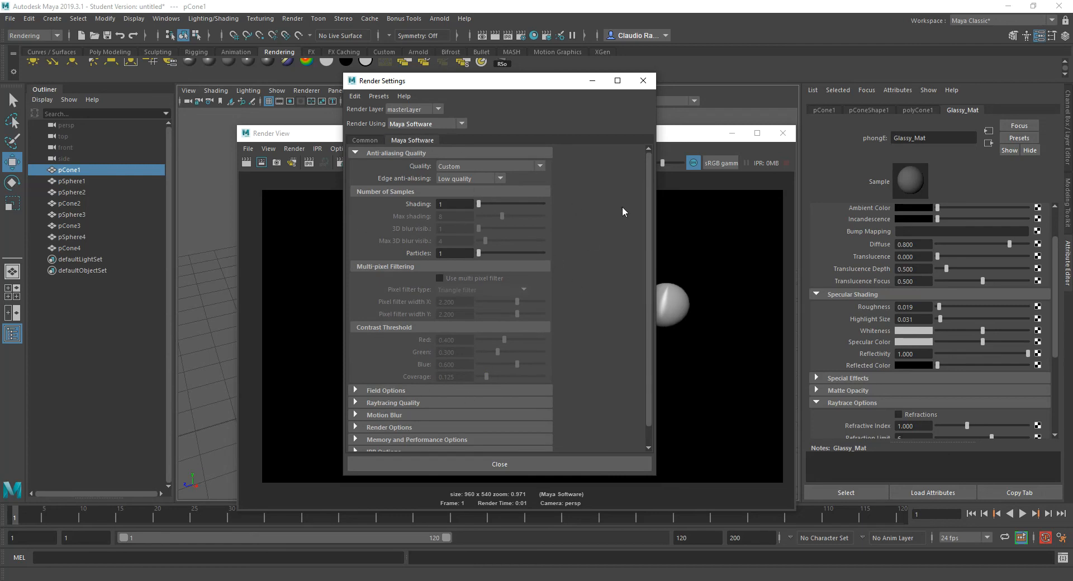
pyautogui.click(354, 390)
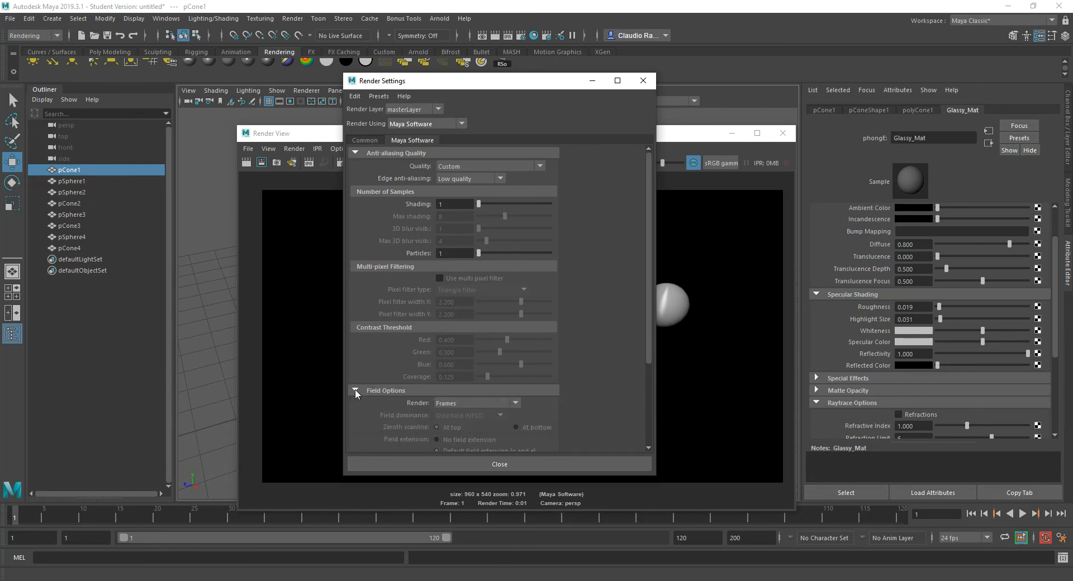
pyautogui.click(354, 390)
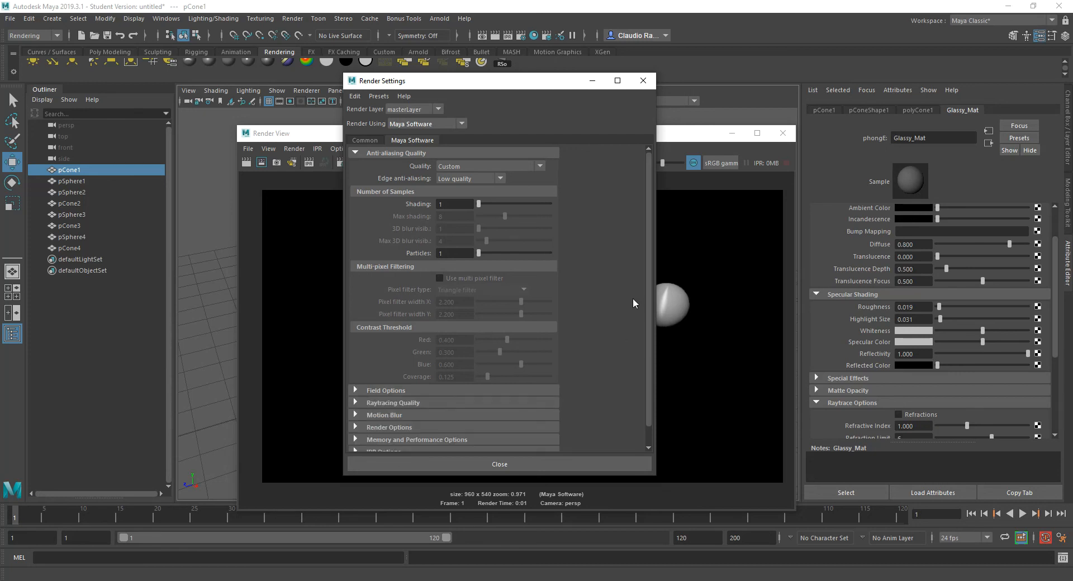
pyautogui.moveTo(648, 297); pyautogui.dragTo(650, 338)
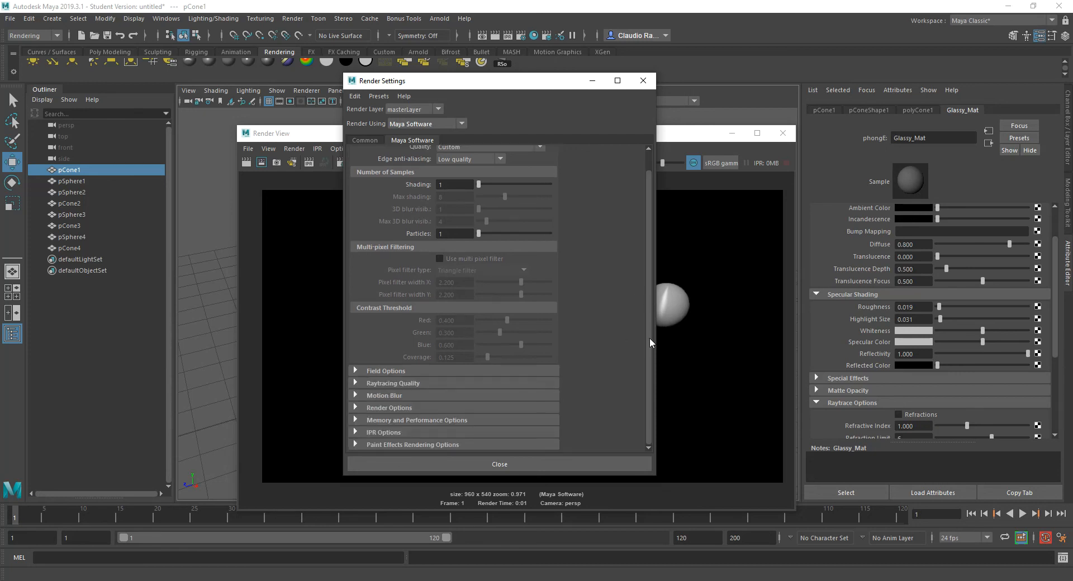
pyautogui.click(356, 384)
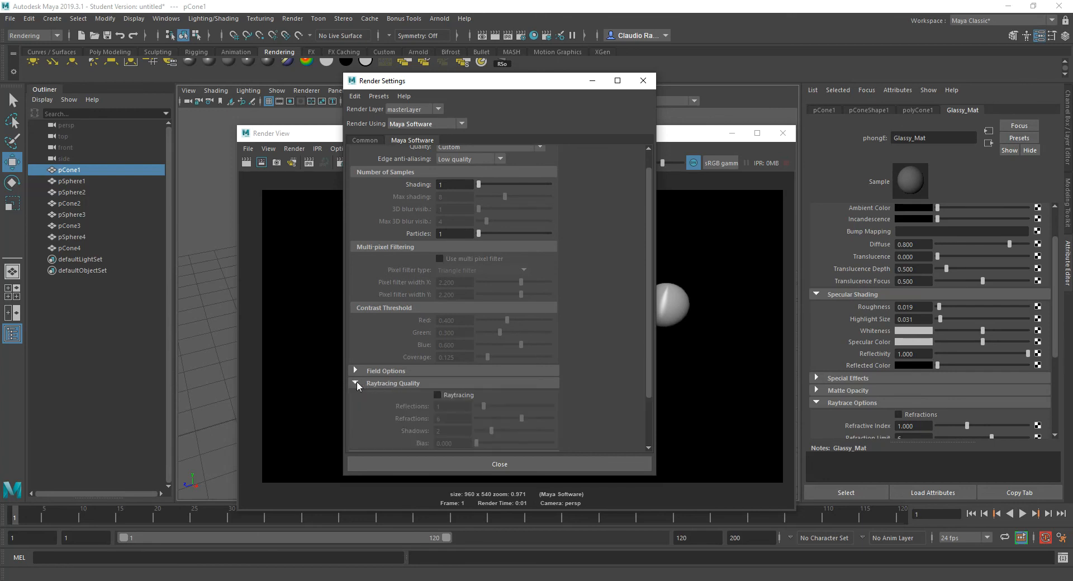
pyautogui.click(437, 394)
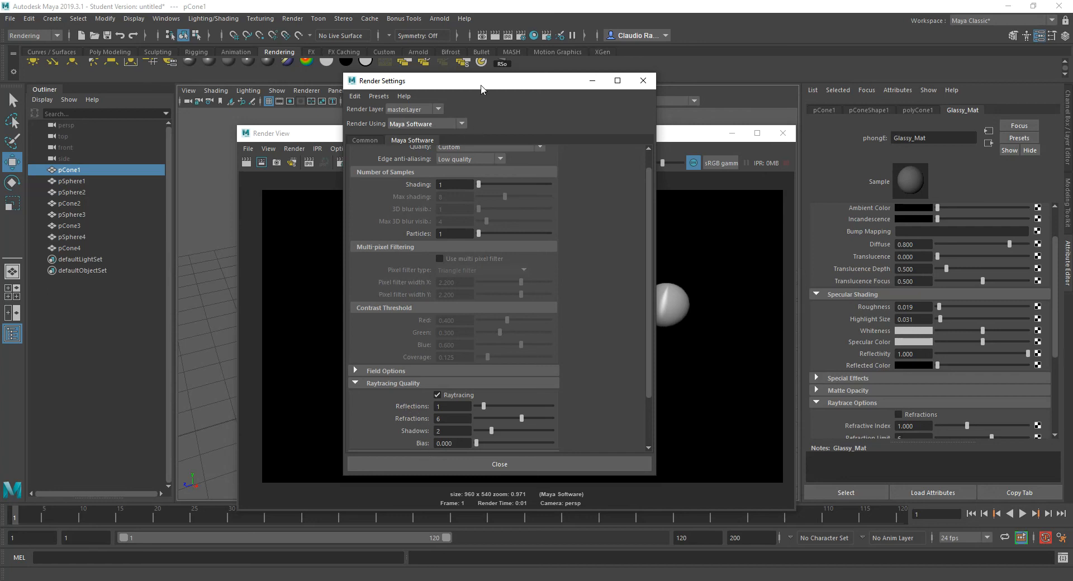
# Render the current frame with Maya Software, and render it again from a closer view of the green and gray objects.
pyautogui.moveTo(480, 85); pyautogui.dragTo(0, 138)
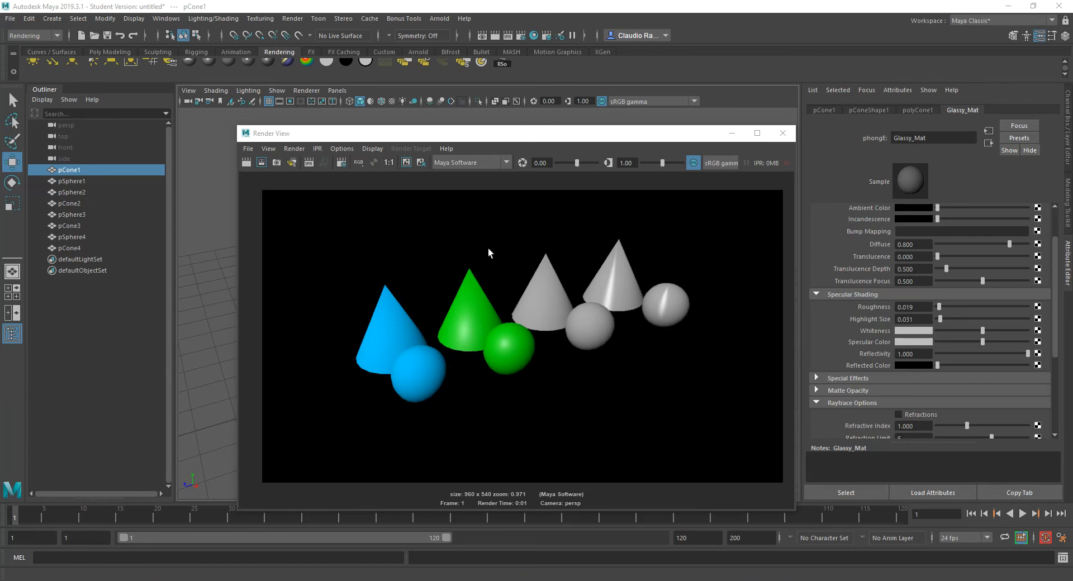
pyautogui.click(246, 164)
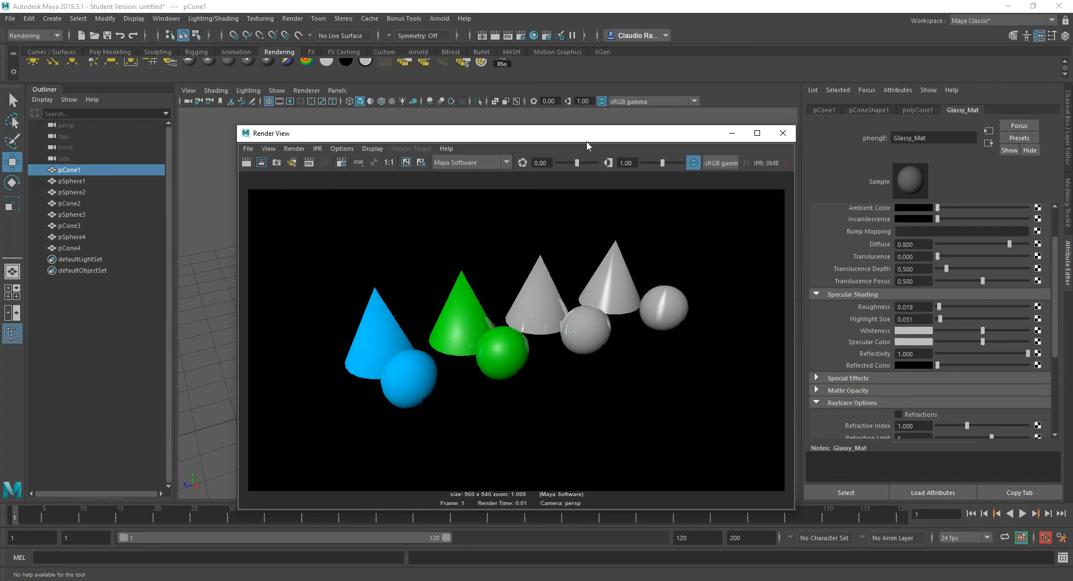
pyautogui.click(783, 133)
pyautogui.scroll(6, 528, 334)
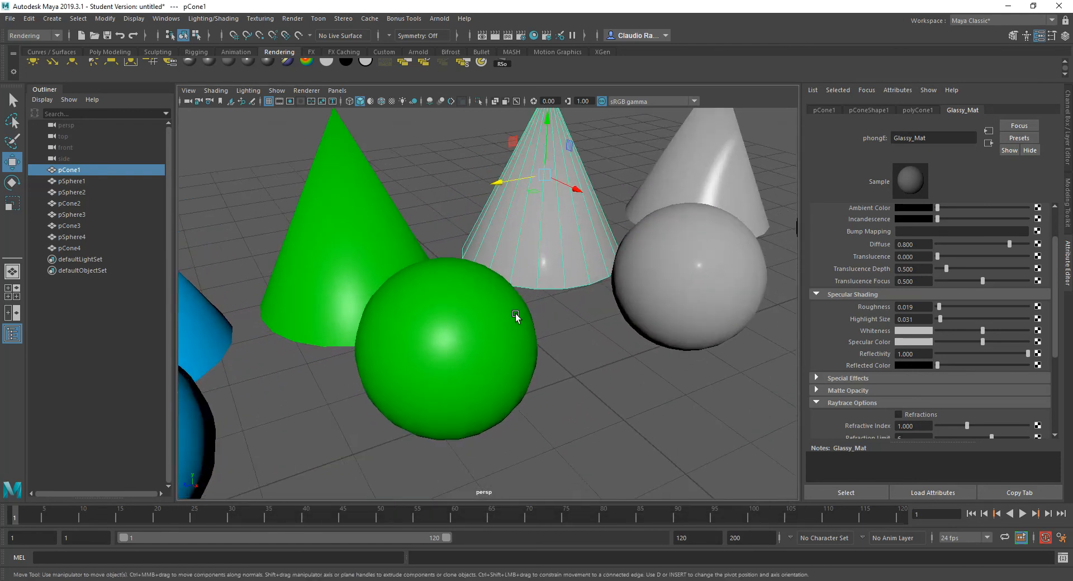
pyautogui.click(495, 36)
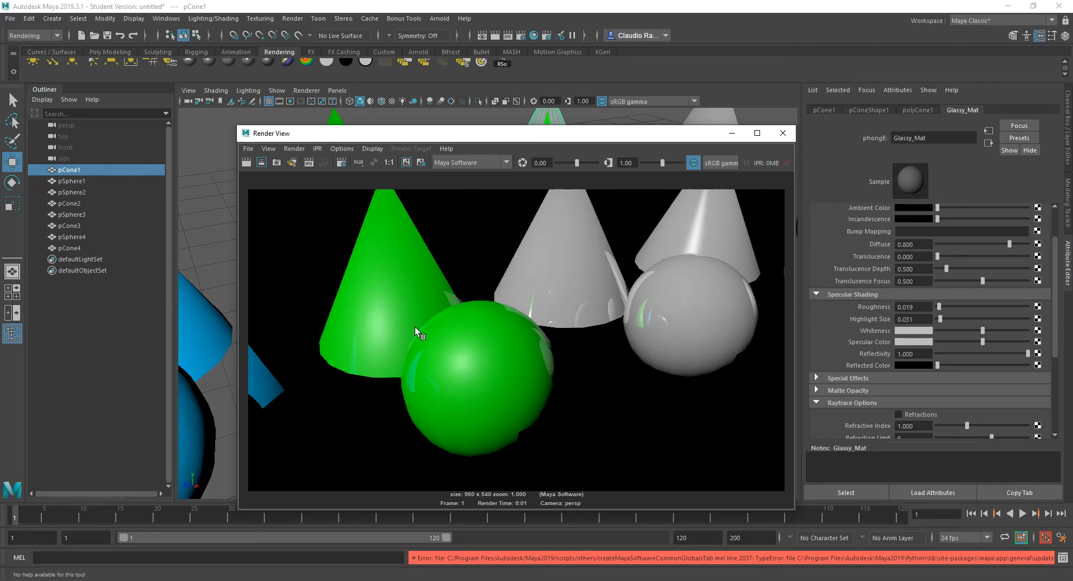
# Switch the render settings to Arnold Renderer and render the current frame, repeating the render from a reopened Render View.
pyautogui.moveTo(0, 150); pyautogui.dragTo(579, 67)
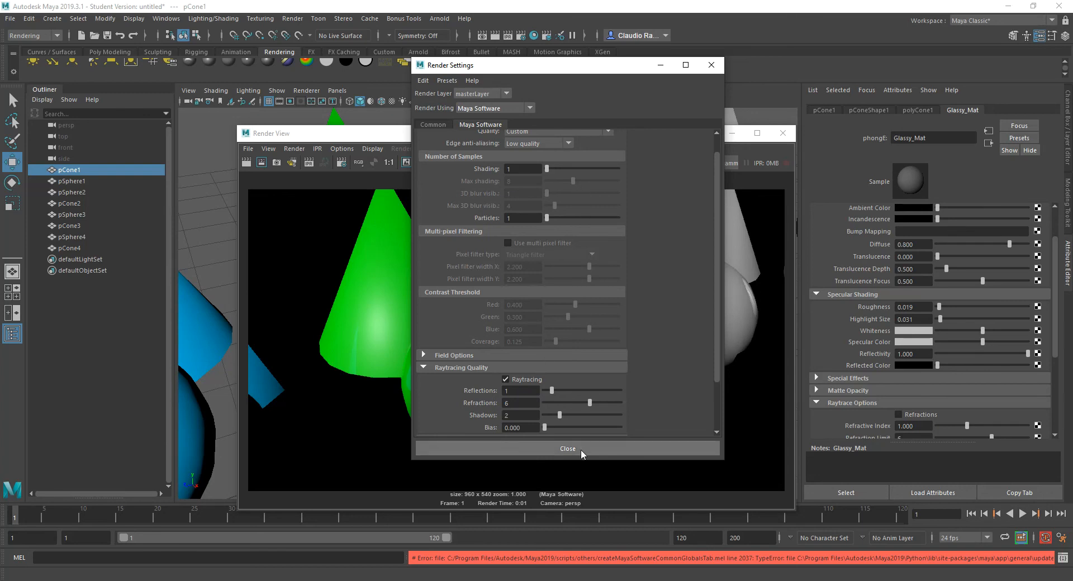
pyautogui.click(491, 108)
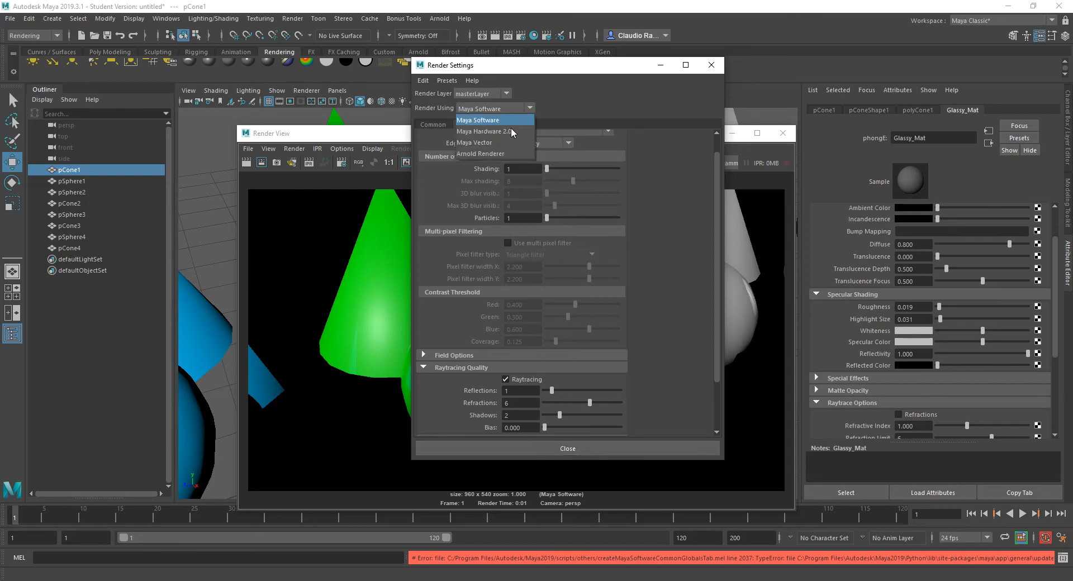
pyautogui.click(495, 153)
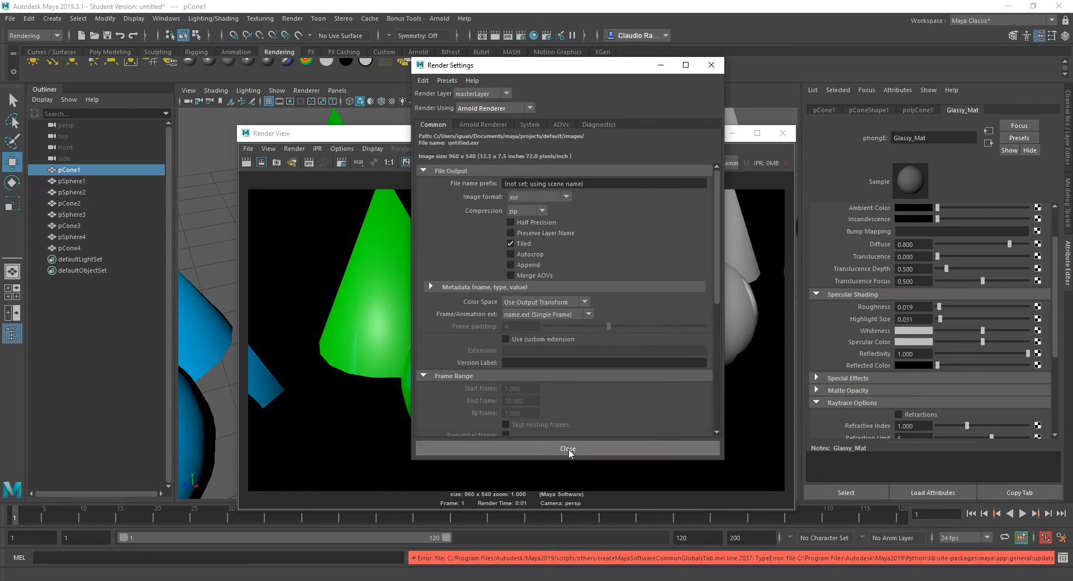
pyautogui.click(568, 448)
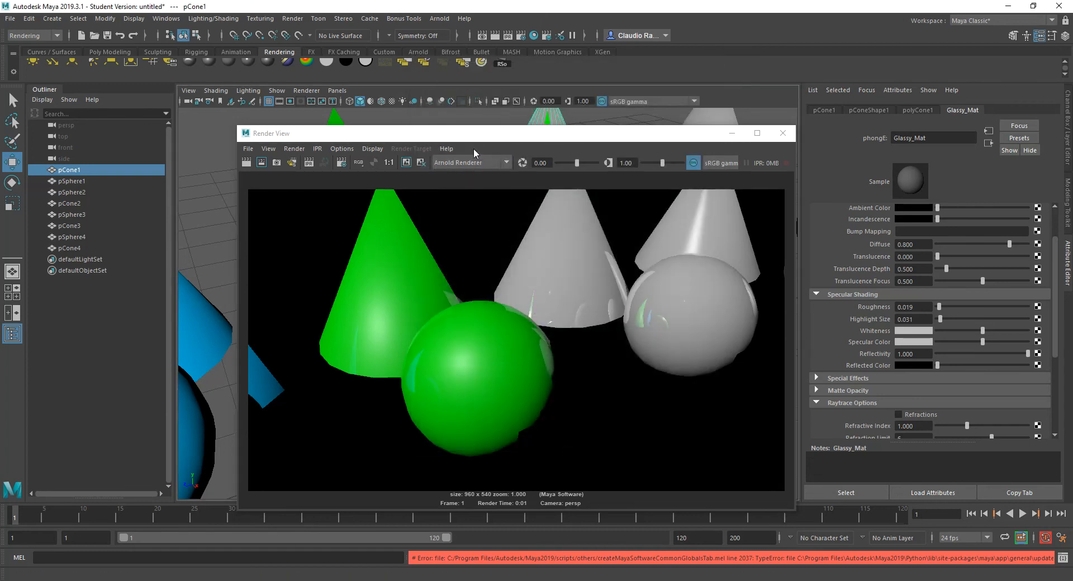
pyautogui.click(247, 163)
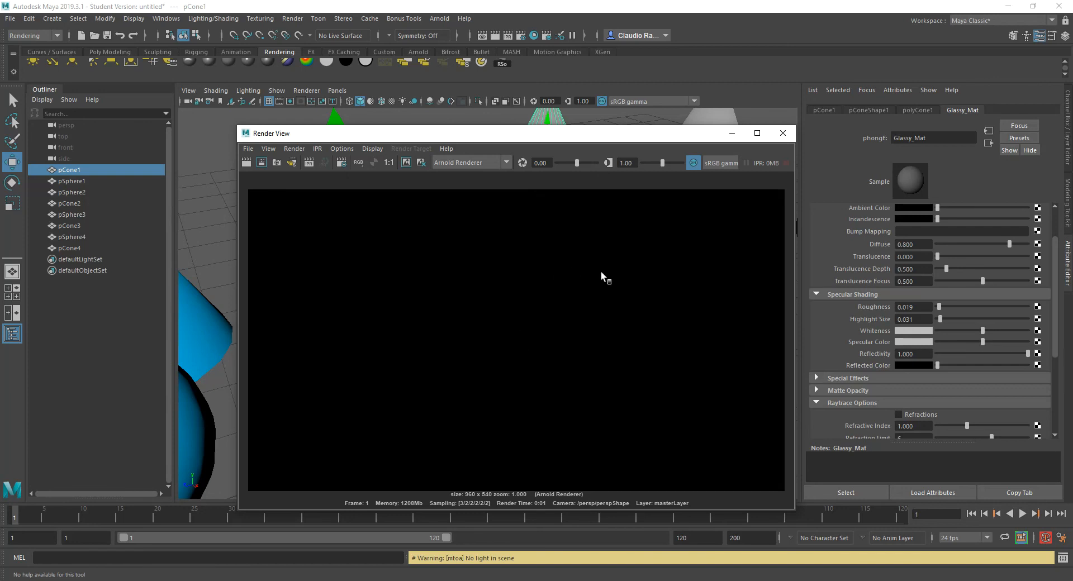
pyautogui.click(782, 133)
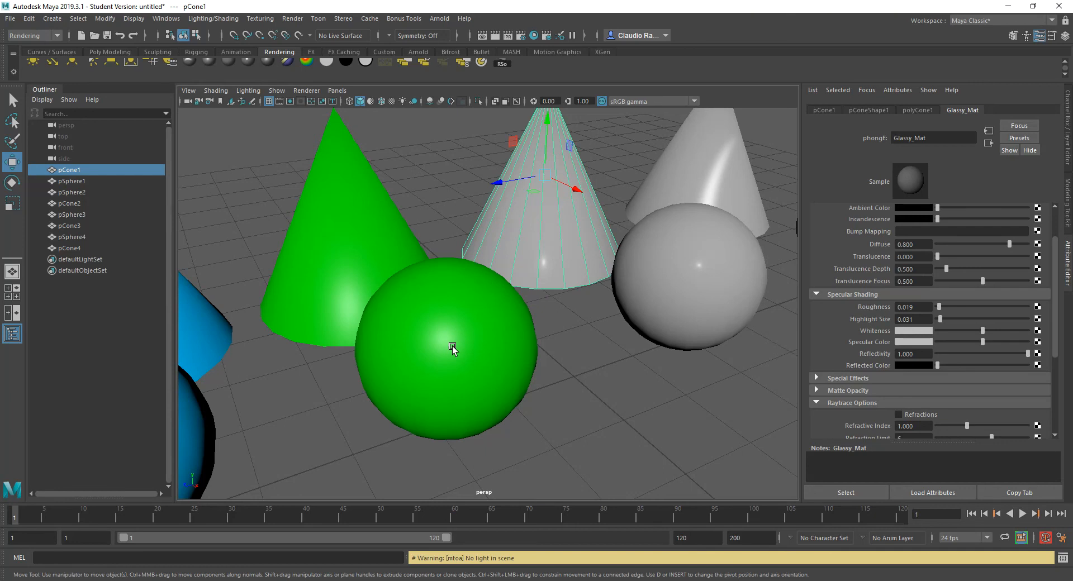
pyautogui.click(506, 179)
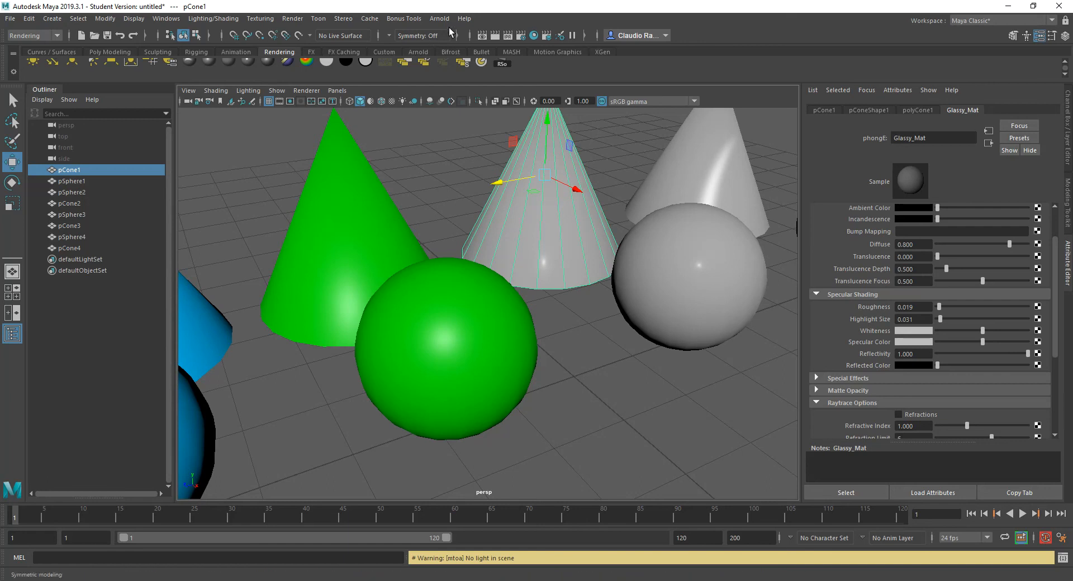
pyautogui.click(494, 35)
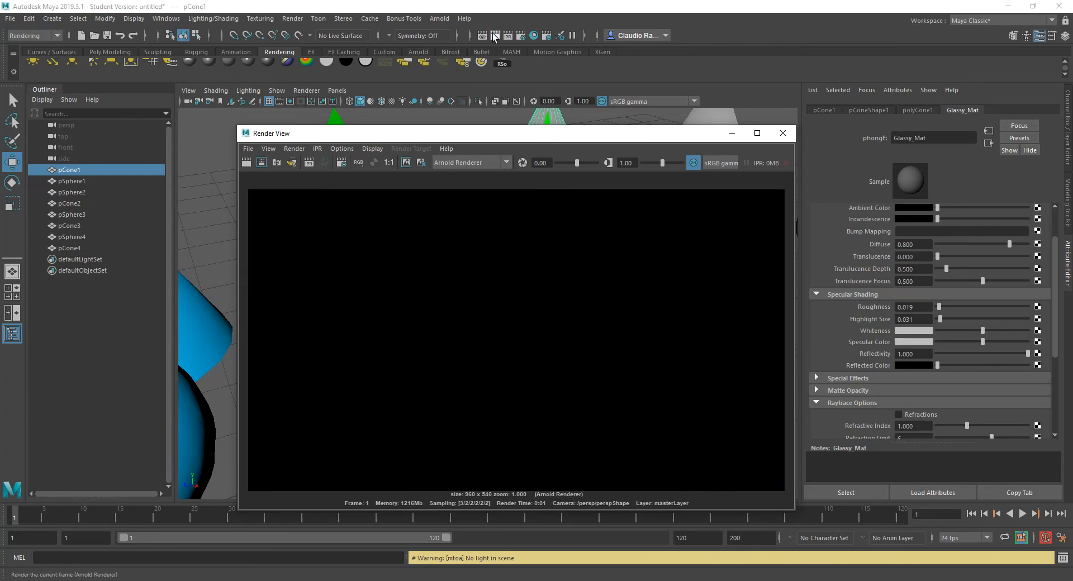
# Set the Render View's renderer back to Maya Software, render the current frame again, and close the Render View.
pyautogui.click(502, 161)
pyautogui.click(479, 177)
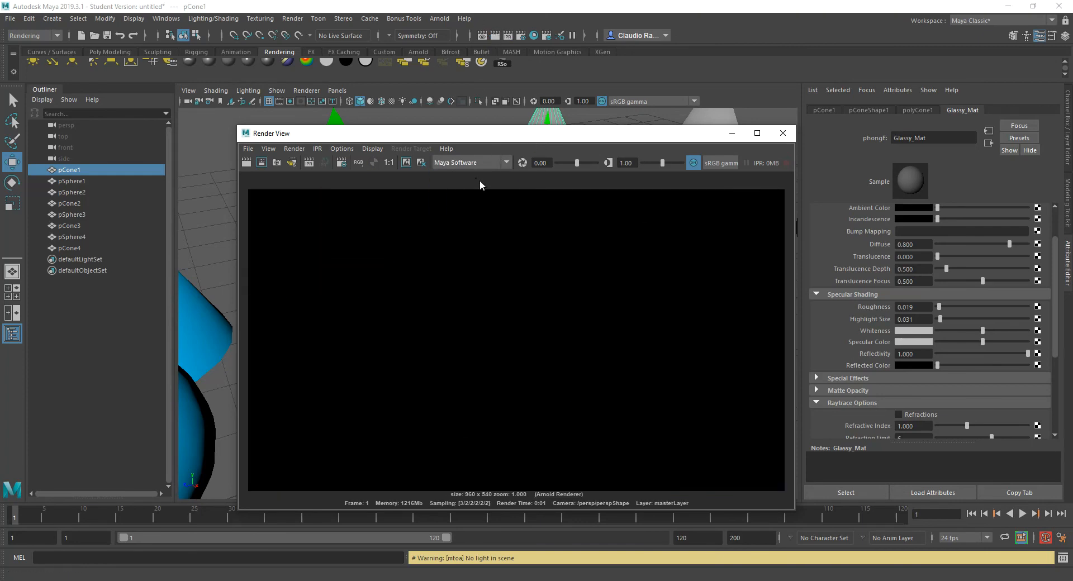
pyautogui.click(247, 163)
pyautogui.moveTo(505, 134); pyautogui.dragTo(661, 107)
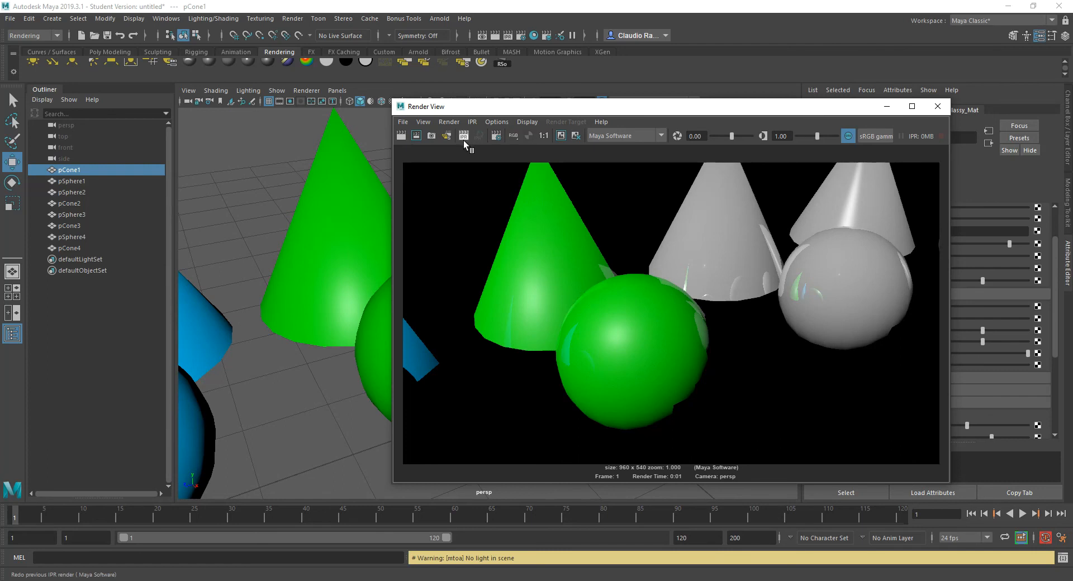
pyautogui.moveTo(479, 109); pyautogui.dragTo(547, 112)
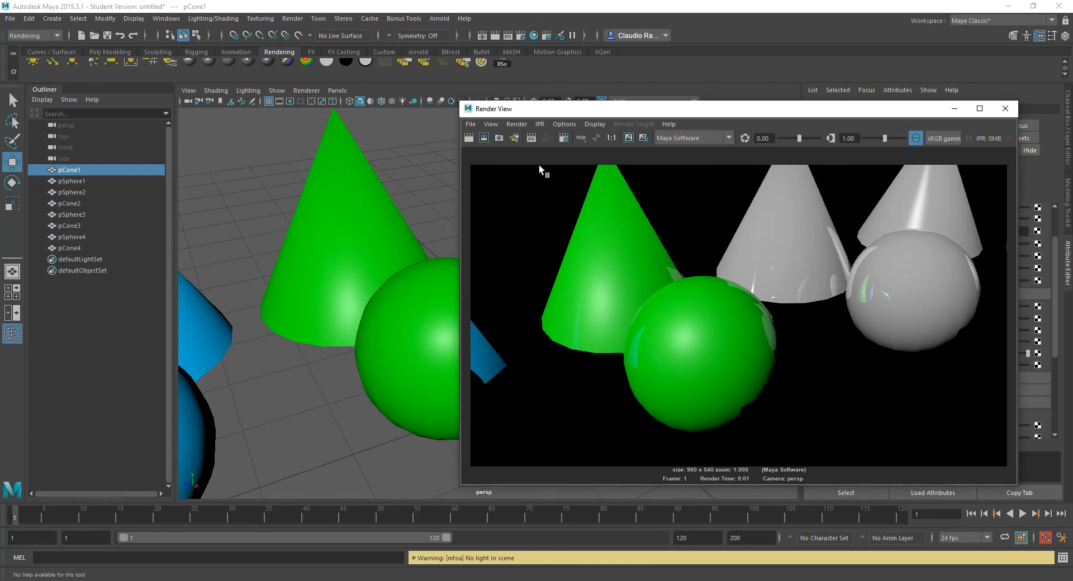
pyautogui.click(438, 18)
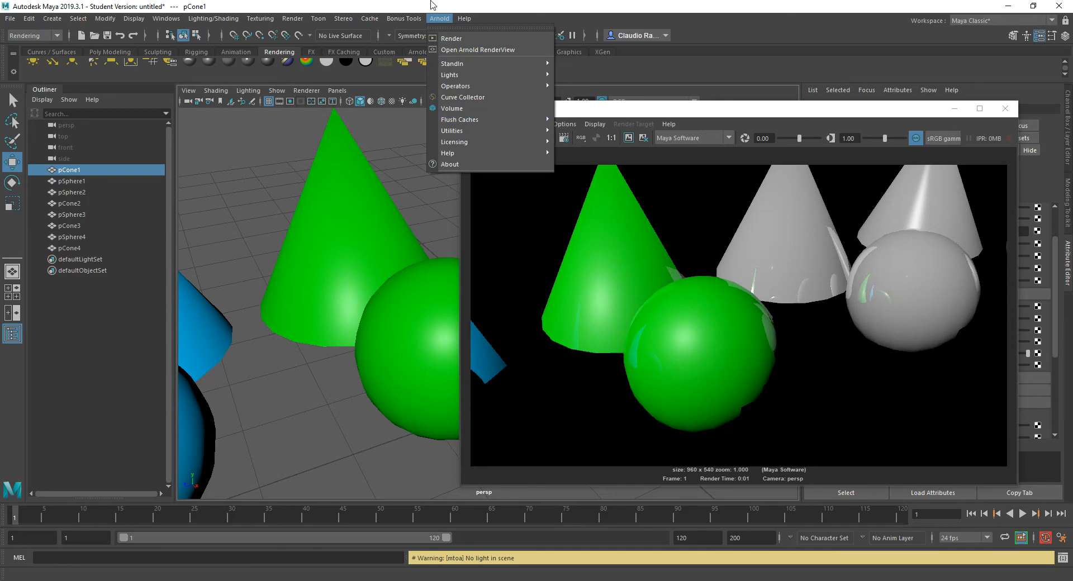
pyautogui.click(1009, 110)
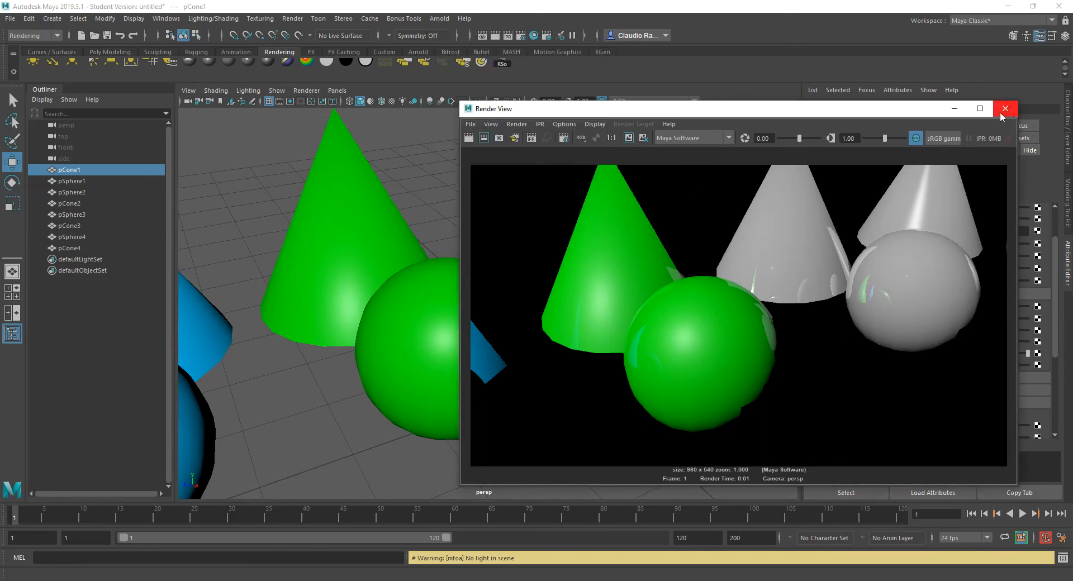
pyautogui.click(1004, 109)
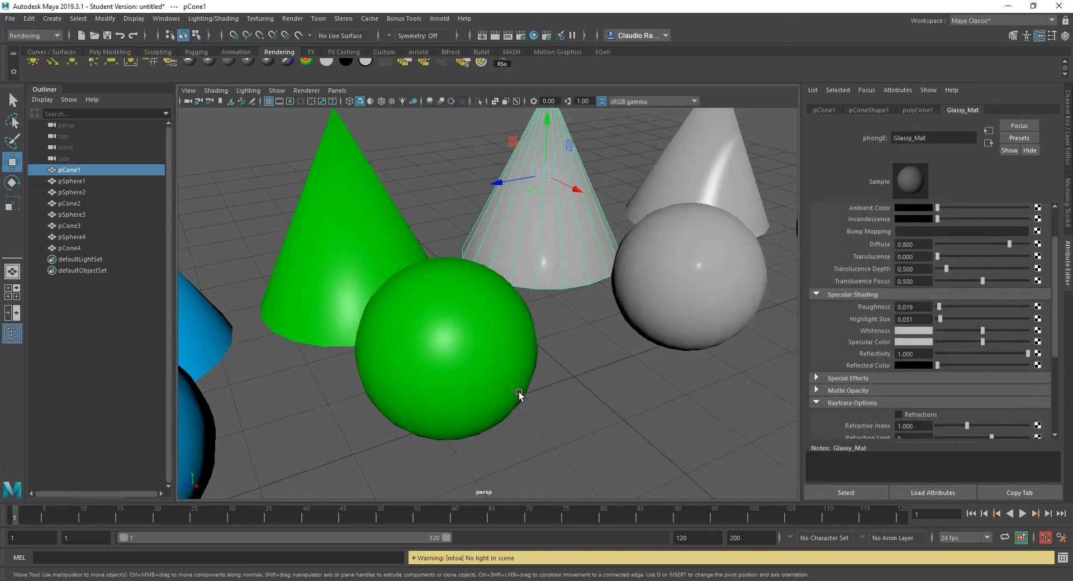
# Try Arnold as the perspective viewport's renderer by running its live render, and switch the viewport back to Viewport 2.0.
pyautogui.click(506, 180)
pyautogui.click(308, 93)
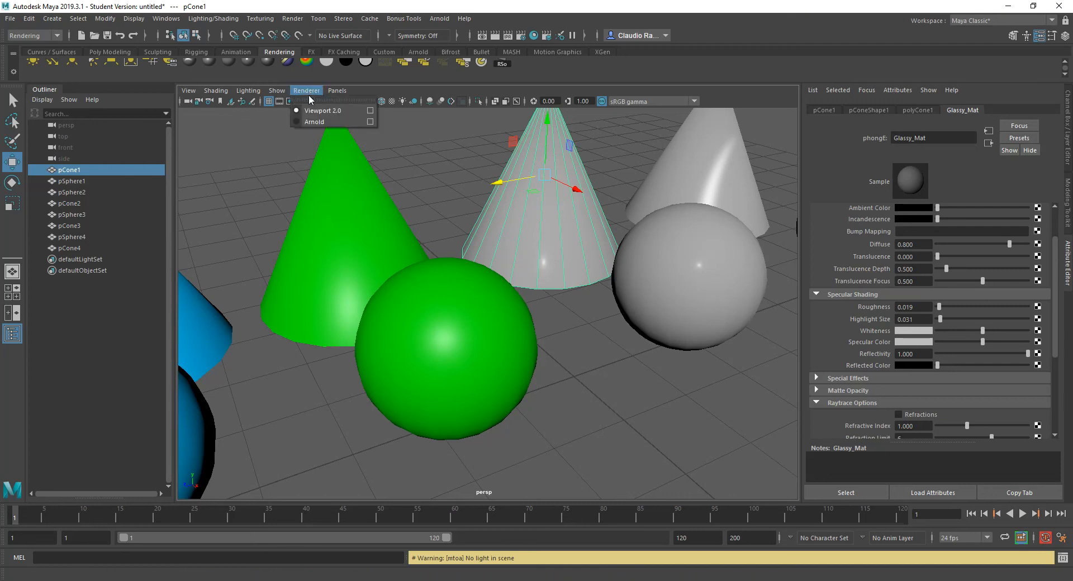
pyautogui.click(318, 121)
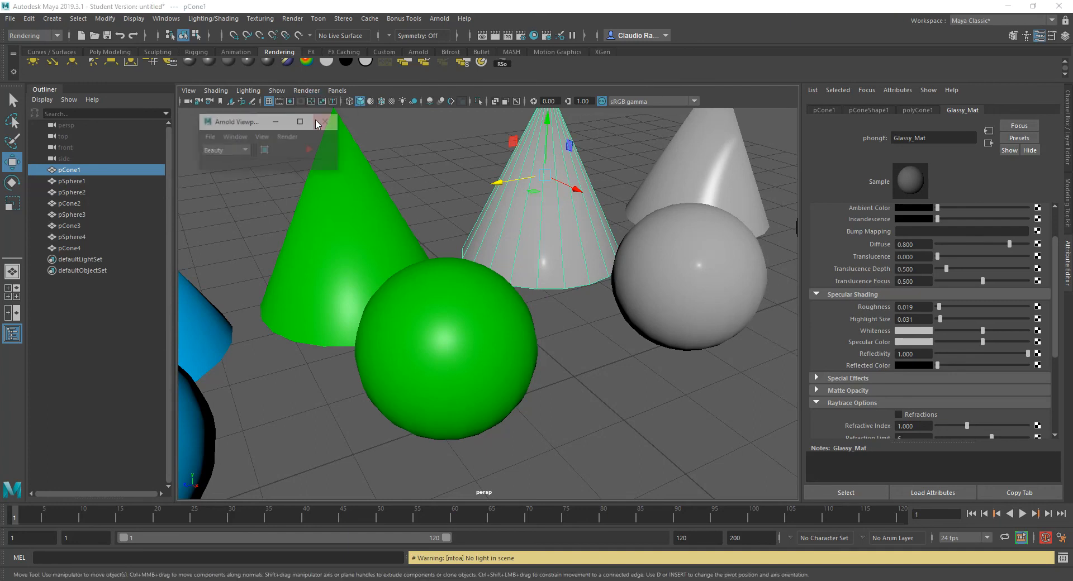
pyautogui.click(306, 91)
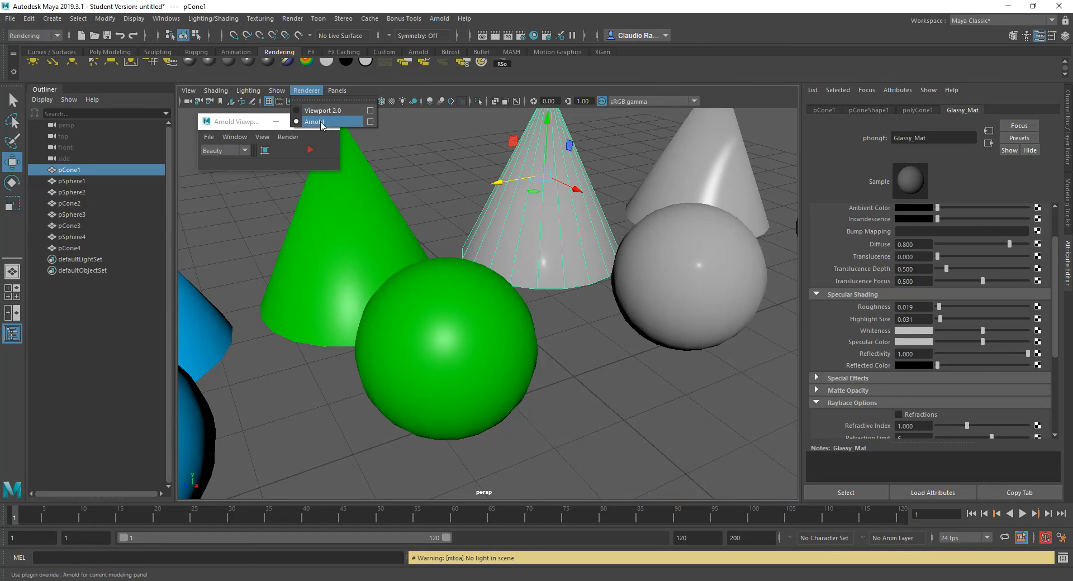
pyautogui.click(315, 91)
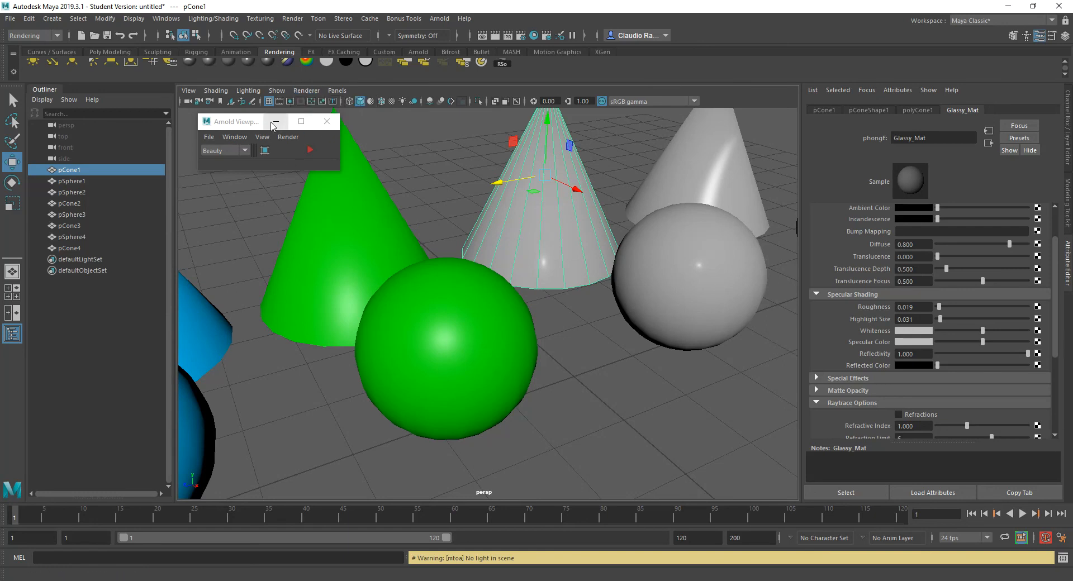
pyautogui.click(309, 150)
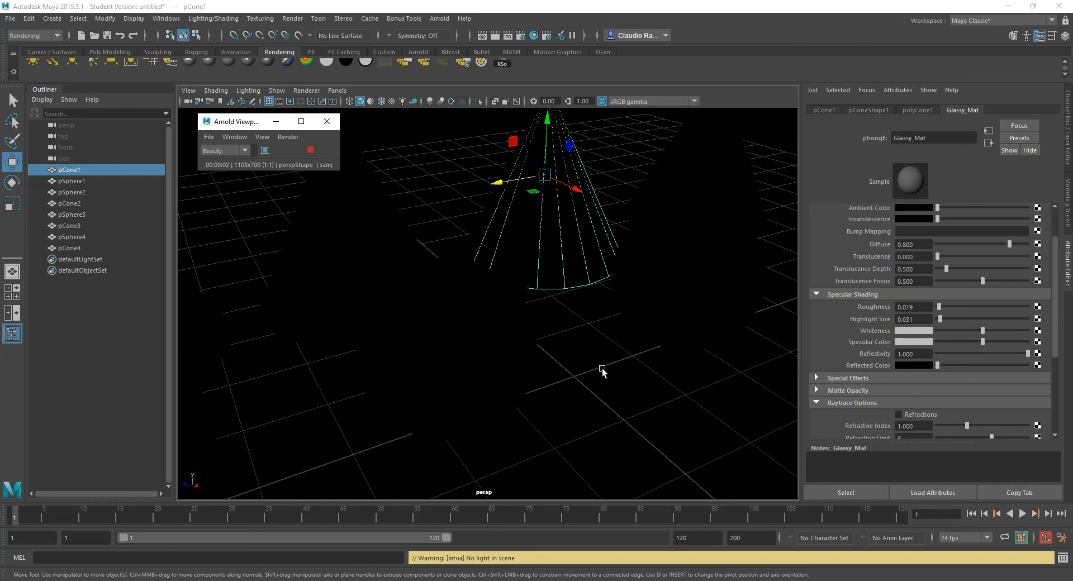
pyautogui.keyDown('alt'); pyautogui.moveTo(599, 412); pyautogui.dragTo(515, 324); pyautogui.keyUp('alt')
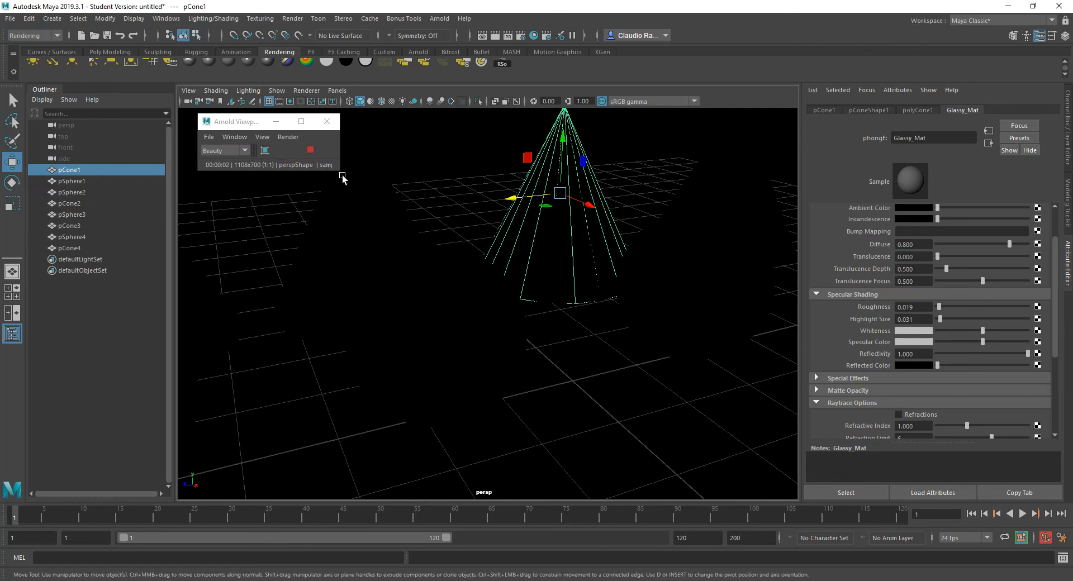
pyautogui.moveTo(339, 171); pyautogui.dragTo(391, 188)
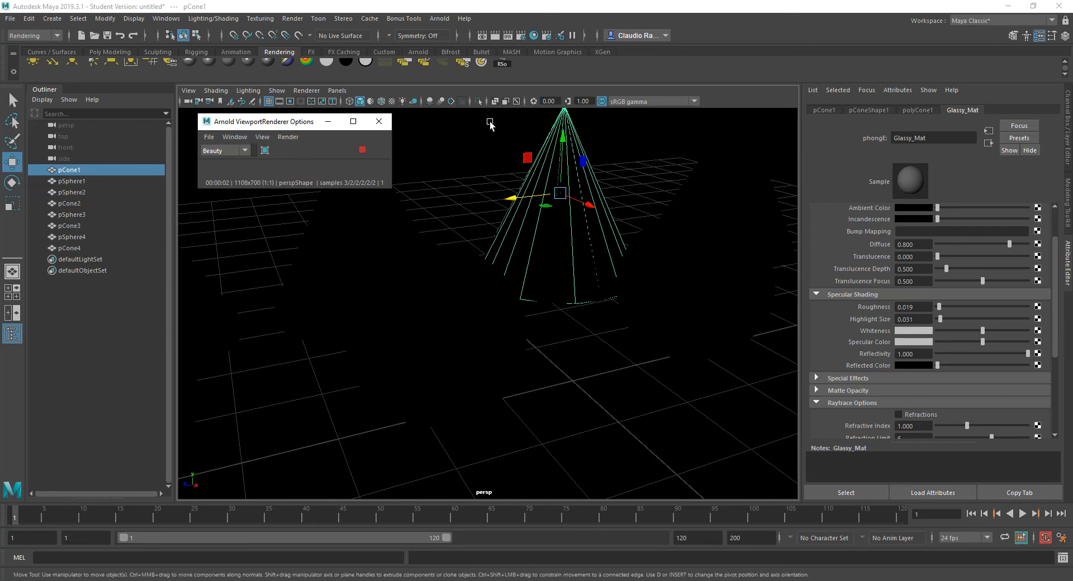
pyautogui.click(308, 92)
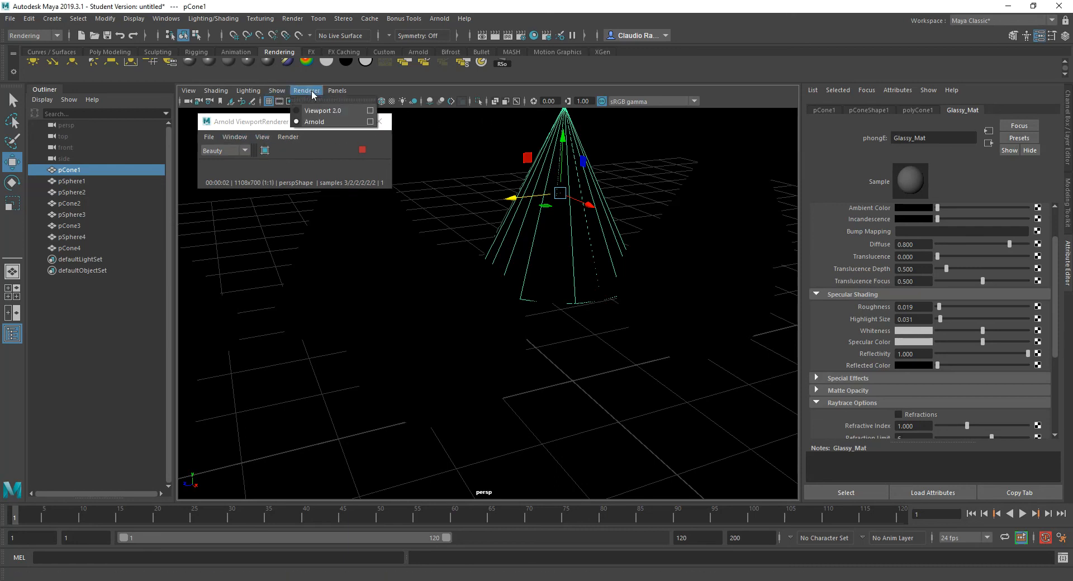
pyautogui.click(322, 110)
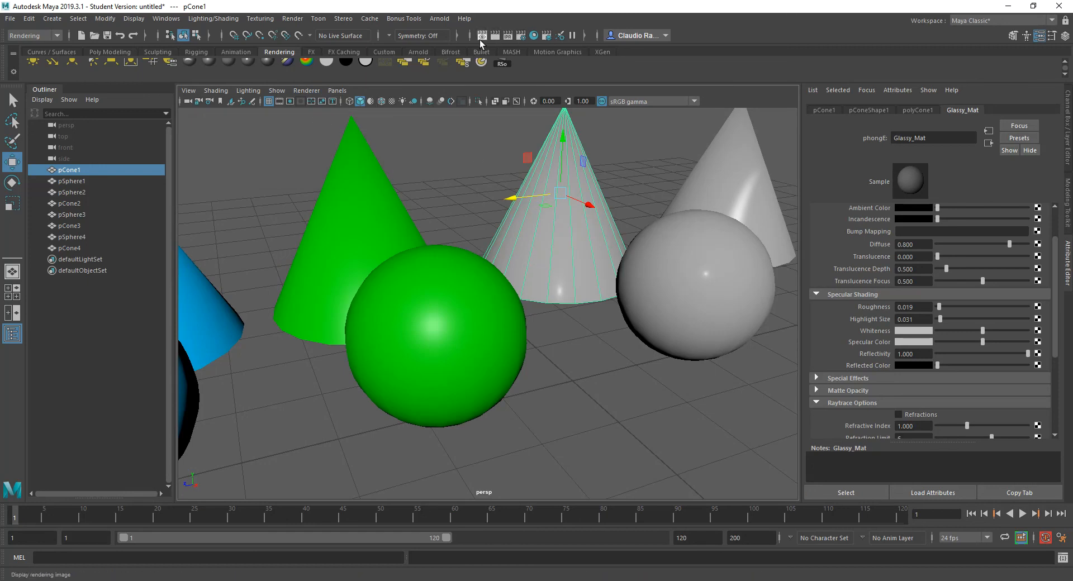
# Open the Render Settings to check which renderer is selected, and close them.
pyautogui.click(520, 35)
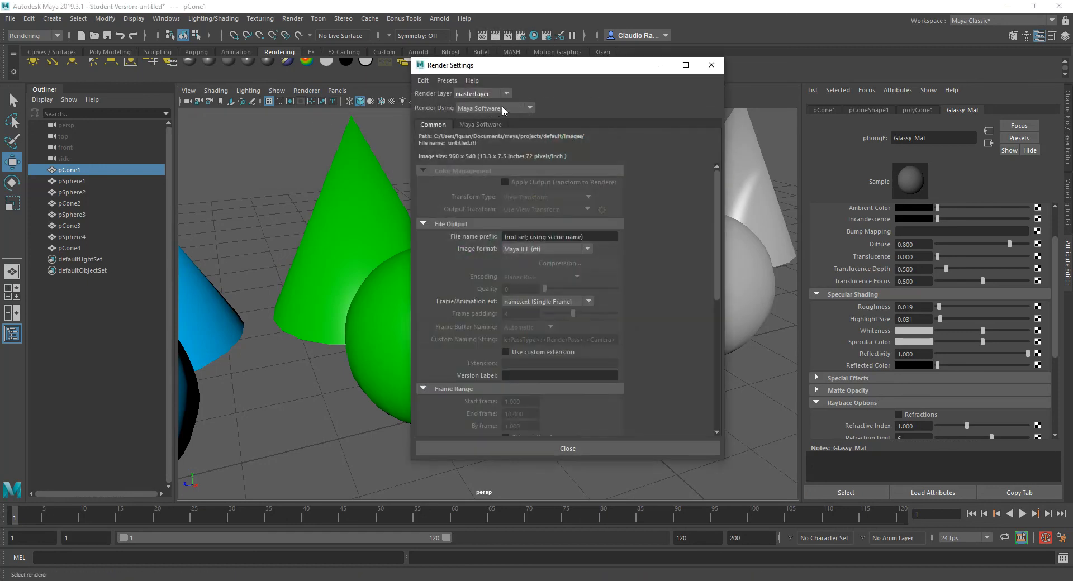
pyautogui.click(711, 64)
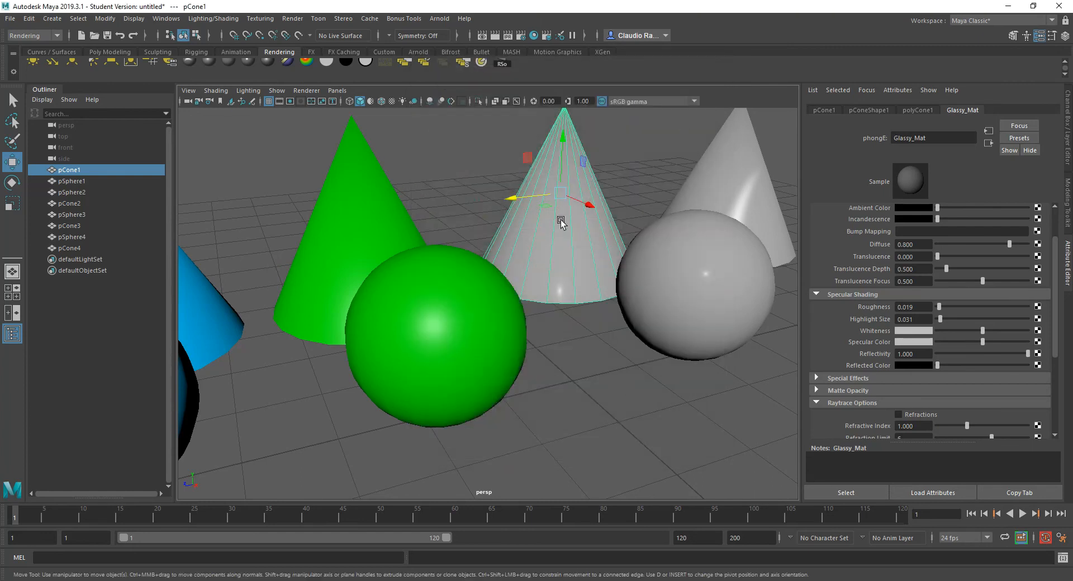